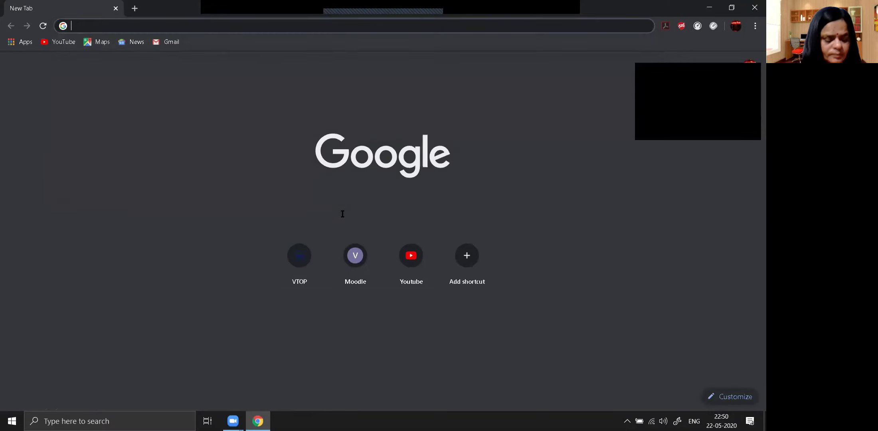
# Step: Search for 'explain everything' and open the Explain Everything website
pyautogui.write('N EVERYTHING')
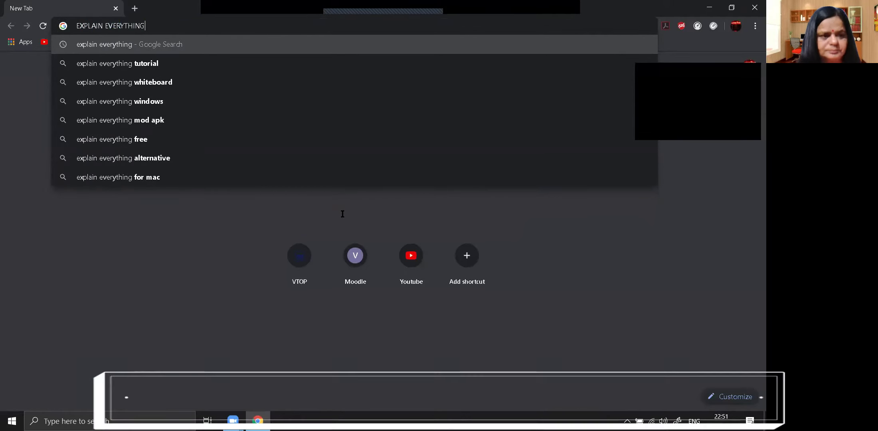
pyautogui.press('Return')
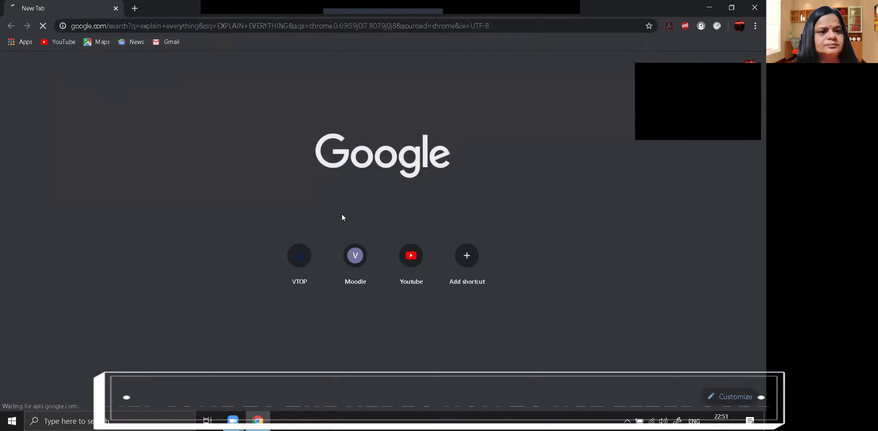
pyautogui.click(234, 141)
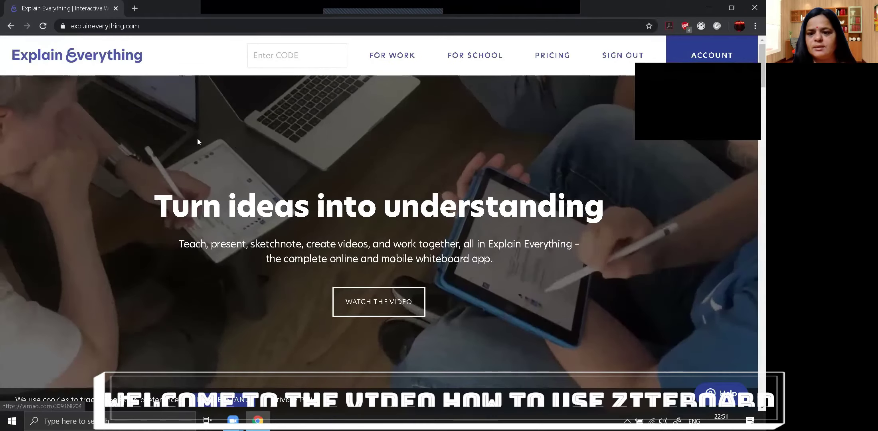
# Step: Review the yearly-billed Education pricing plans, then go to the sign-in page
pyautogui.click(548, 57)
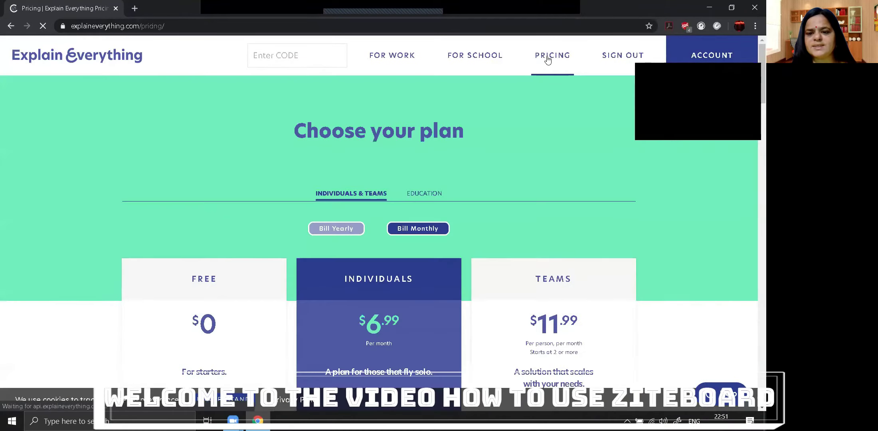
pyautogui.scroll(-3, 369, 314)
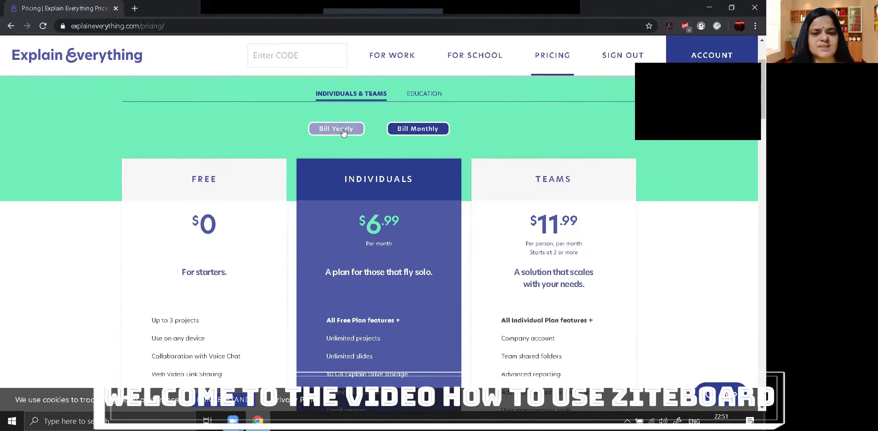
pyautogui.click(343, 131)
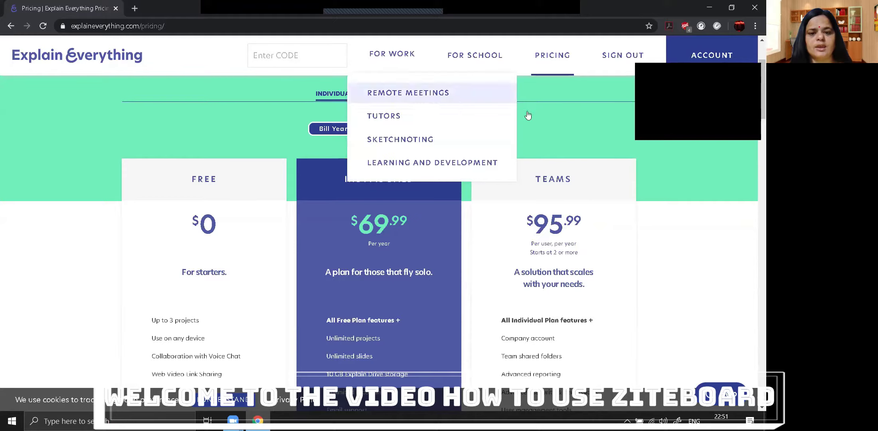
pyautogui.click(428, 97)
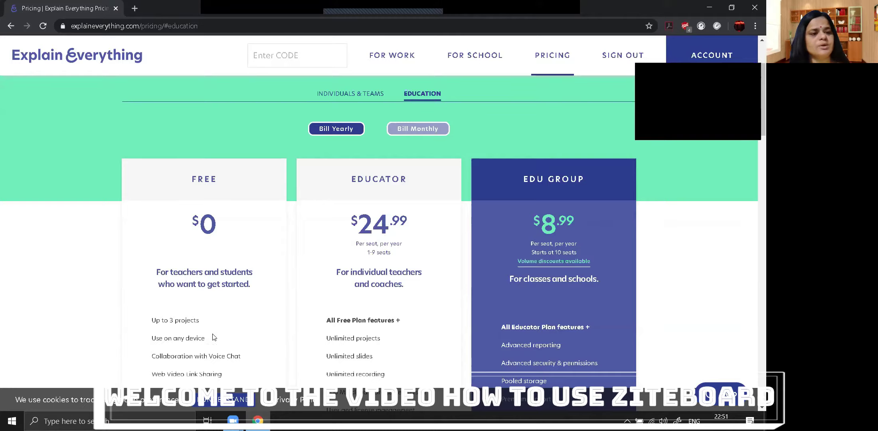
pyautogui.hotkey('alt', 'Left')
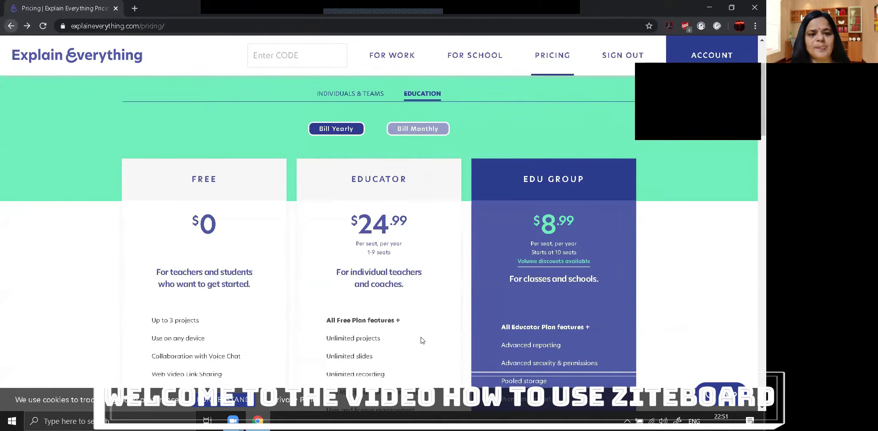
pyautogui.click(718, 58)
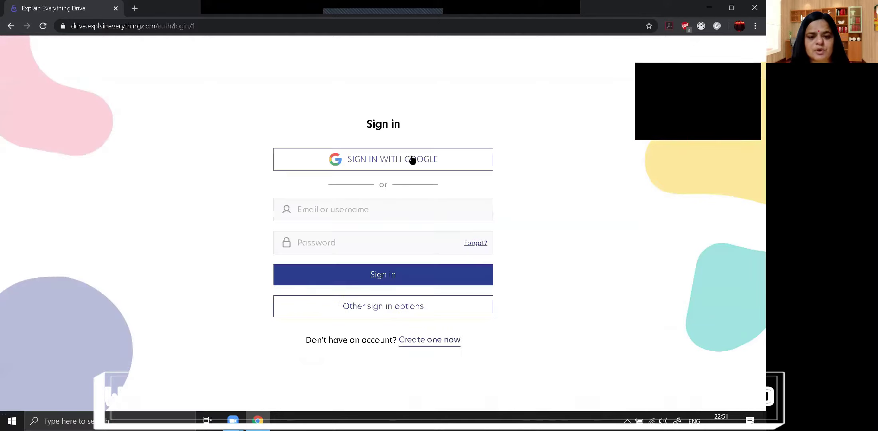
# Step: Start Google sign-in with a different account and submit the account e-mail
pyautogui.click(412, 160)
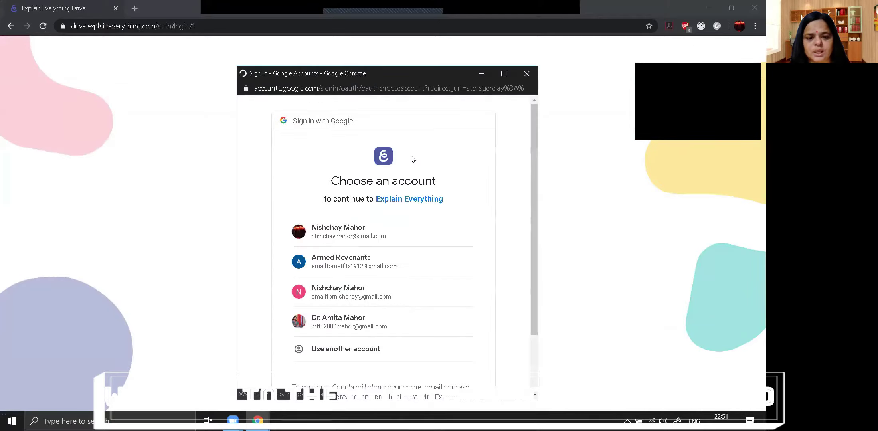
pyautogui.click(393, 357)
pyautogui.click(343, 248)
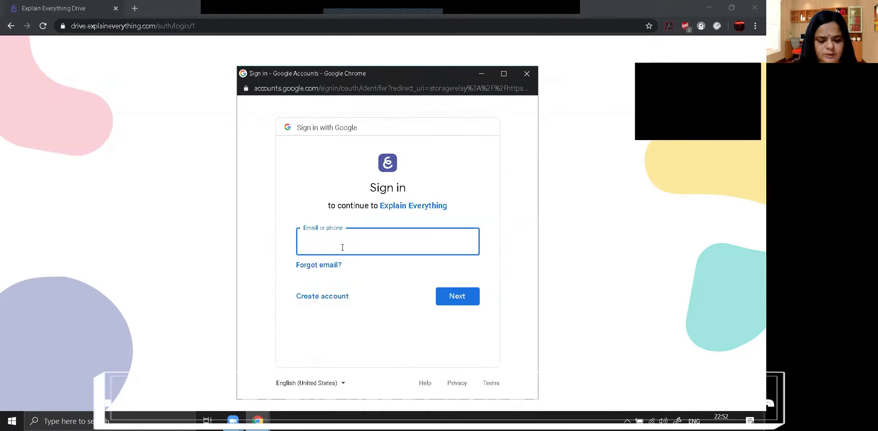
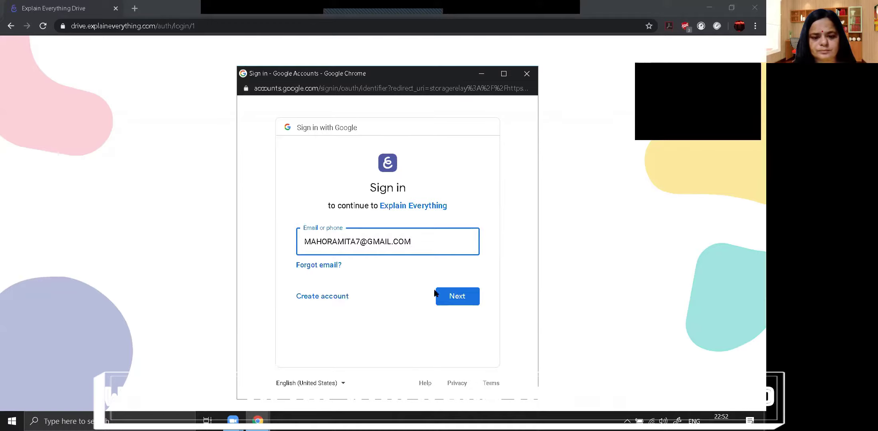
pyautogui.click(443, 295)
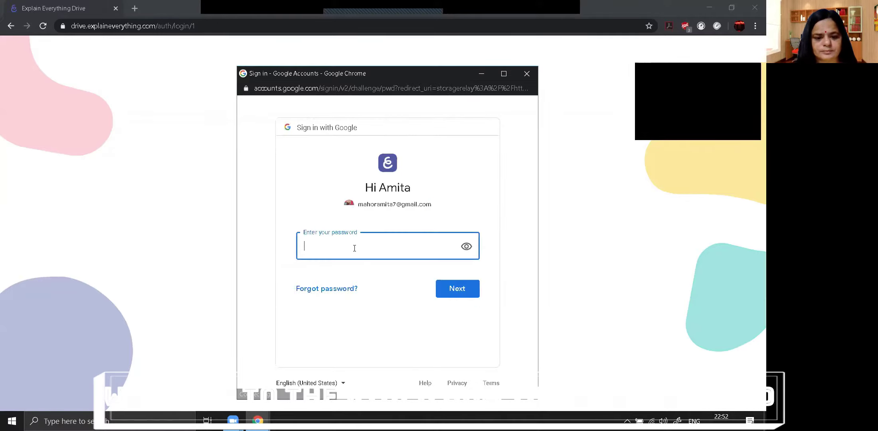
# Step: Enter the account password and allow Explain Everything access to the Google account
pyautogui.press('capslock')
pyautogui.write('•••••••')
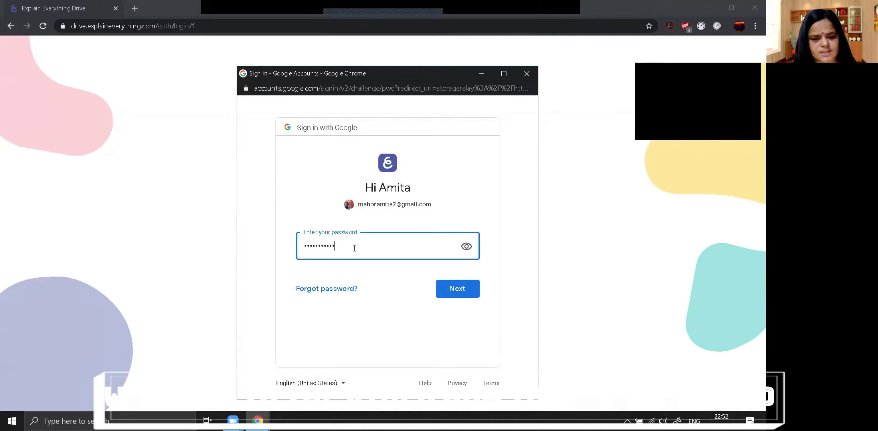
pyautogui.click(452, 289)
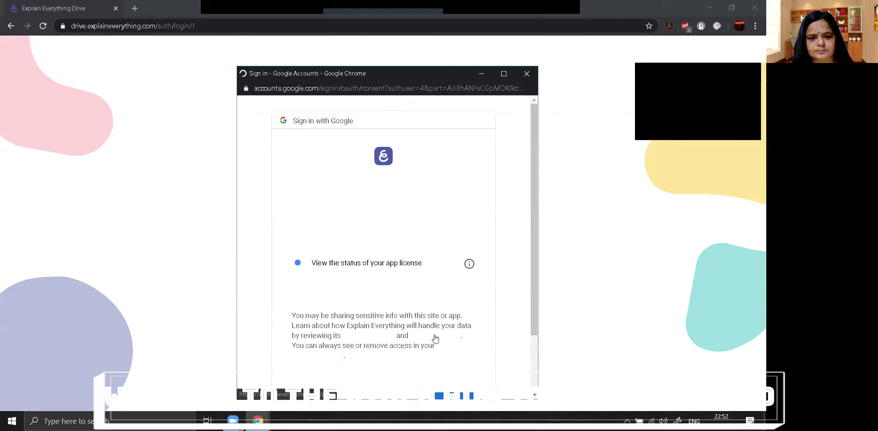
pyautogui.scroll(-2, 439, 308)
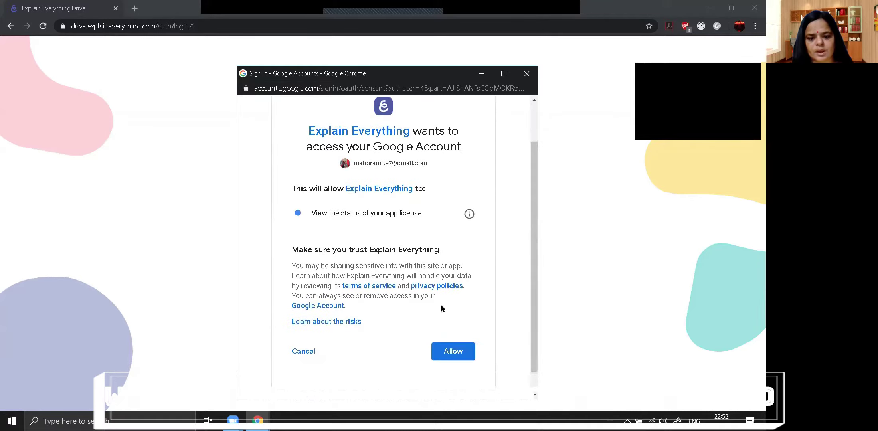
pyautogui.click(458, 350)
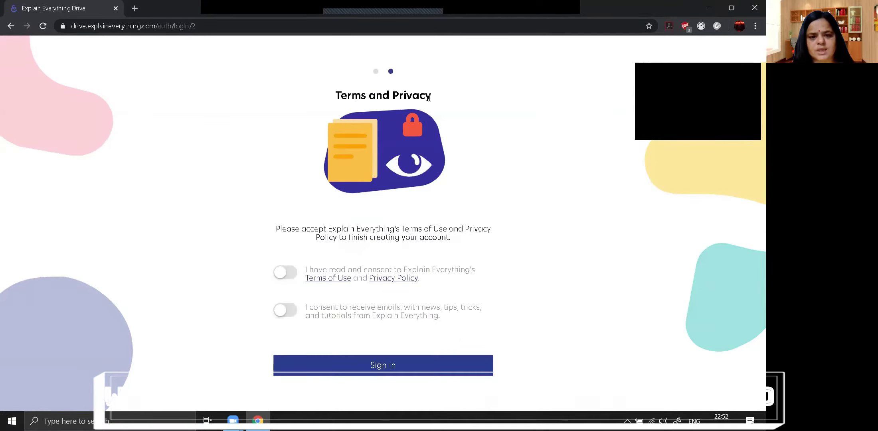
# Step: Accept the Terms and news opt-in, sign in, and create a new project with microphone allowed
pyautogui.click(295, 274)
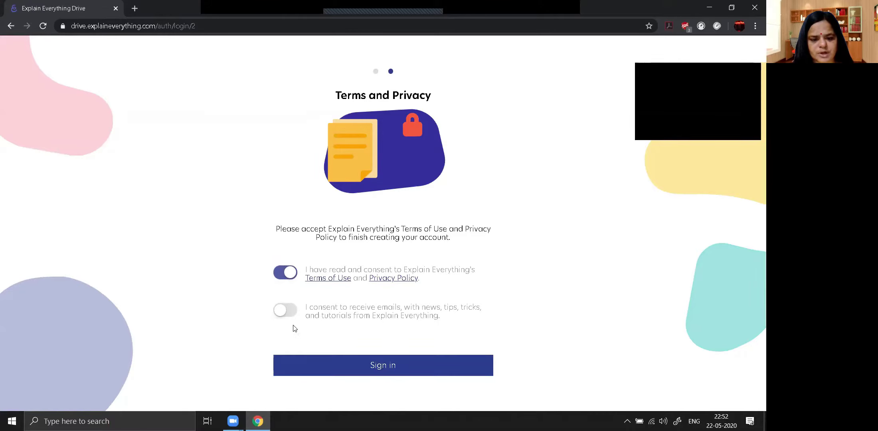
pyautogui.click(290, 313)
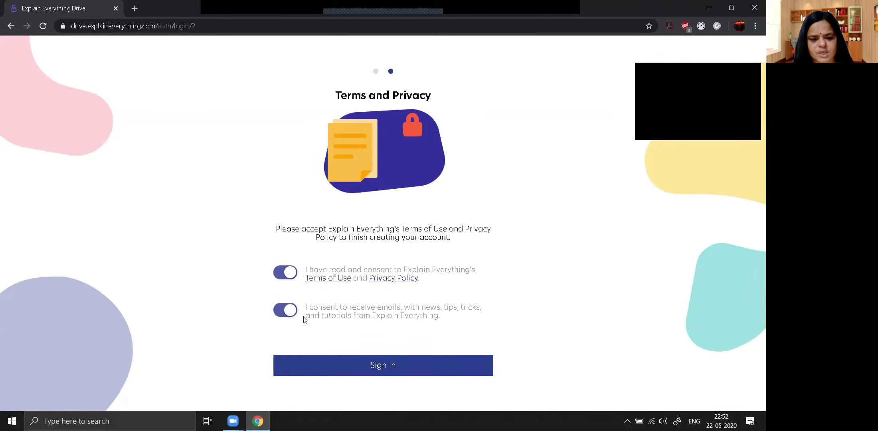
pyautogui.click(369, 365)
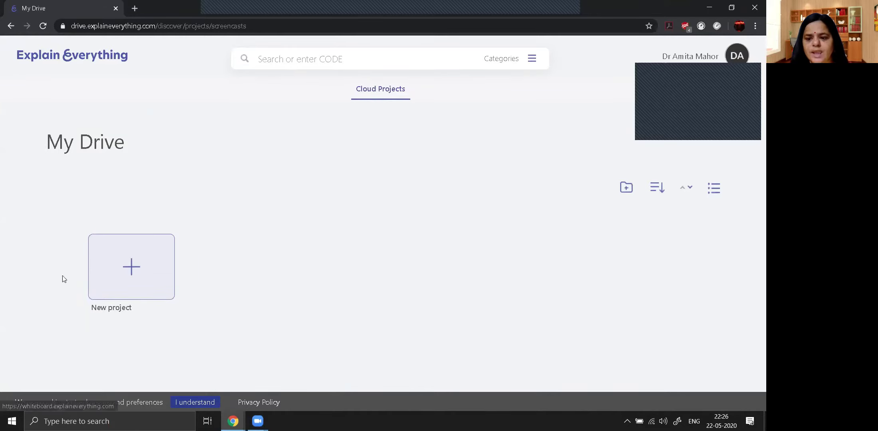
pyautogui.click(135, 276)
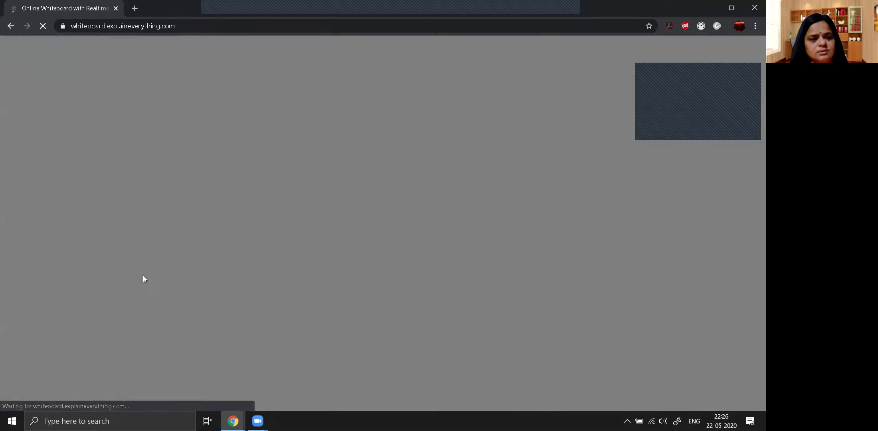
pyautogui.click(154, 87)
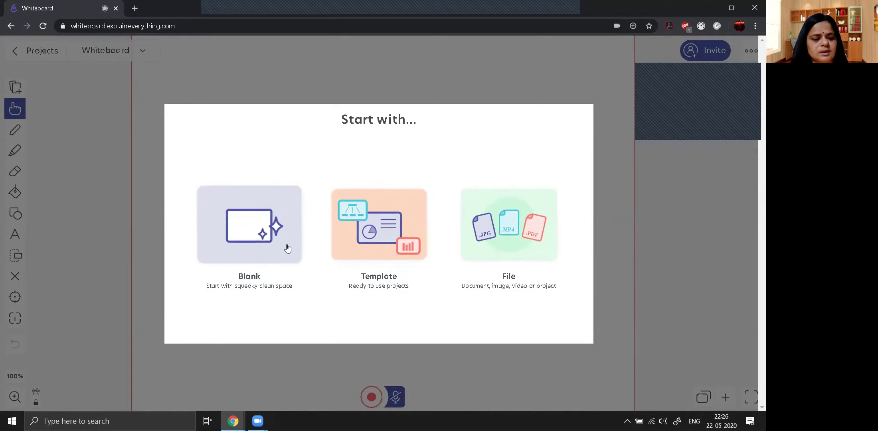
# Step: Start from a Blank canvas, accept the quick tour, and join with the microphone on
pyautogui.click(247, 238)
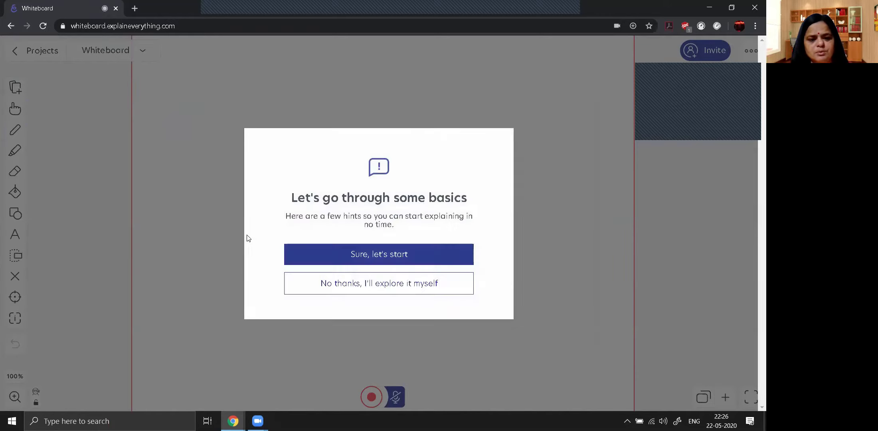
pyautogui.click(381, 260)
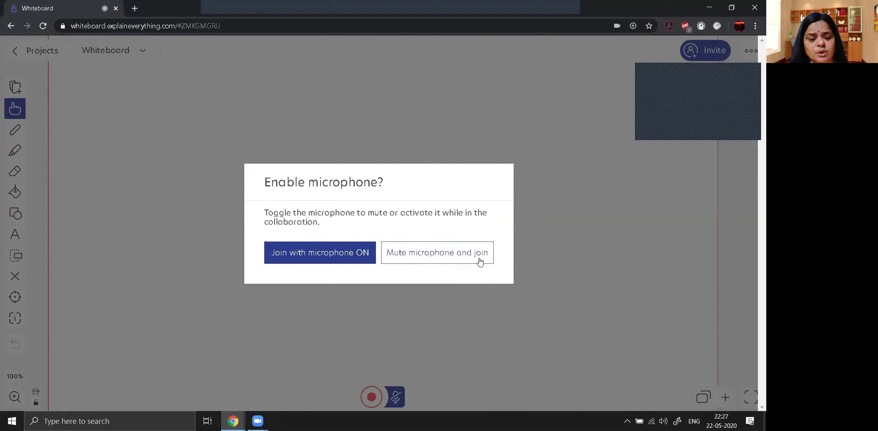
pyautogui.click(308, 257)
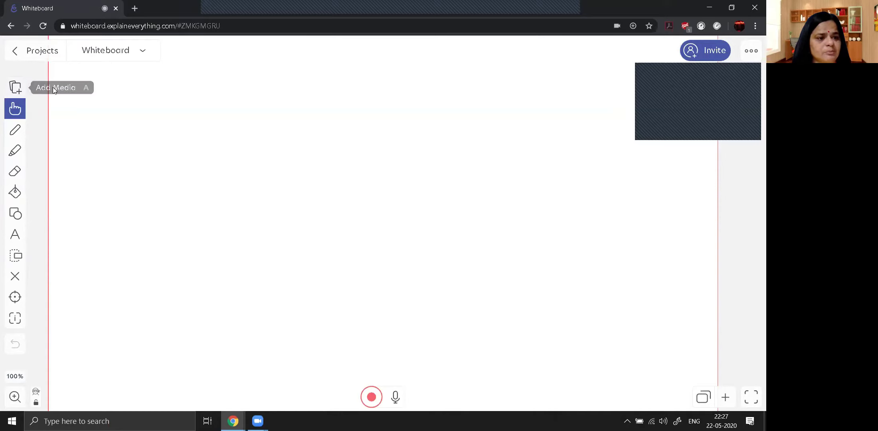
# Step: Browse the Insert options and file picker, then close them without inserting anything
pyautogui.click(16, 88)
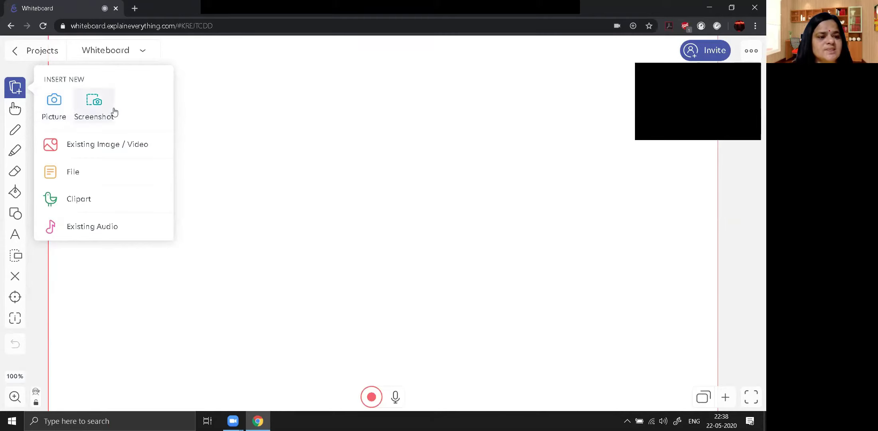
pyautogui.click(87, 145)
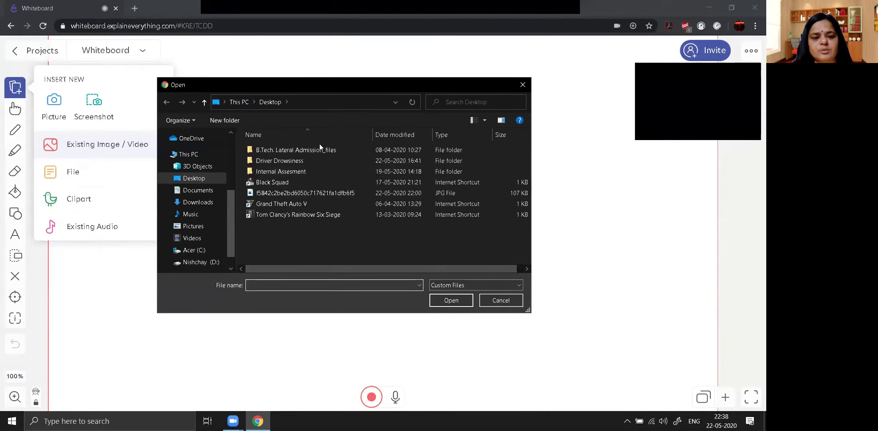
pyautogui.click(528, 86)
pyautogui.click(125, 176)
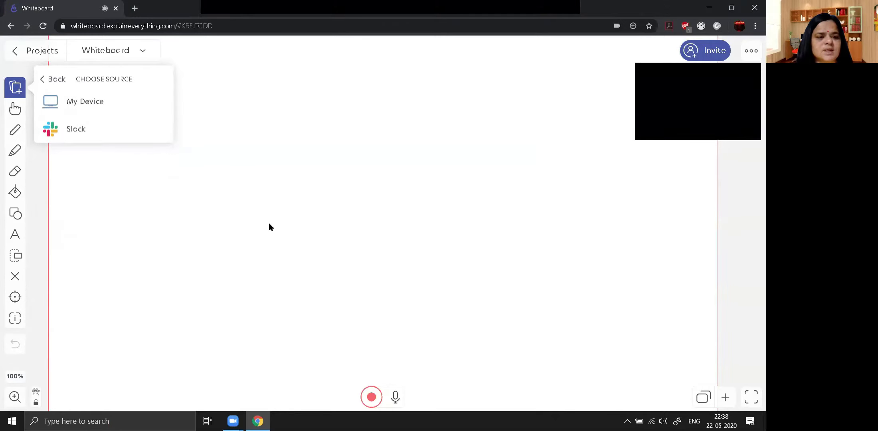
pyautogui.click(13, 92)
pyautogui.click(15, 87)
pyautogui.click(14, 87)
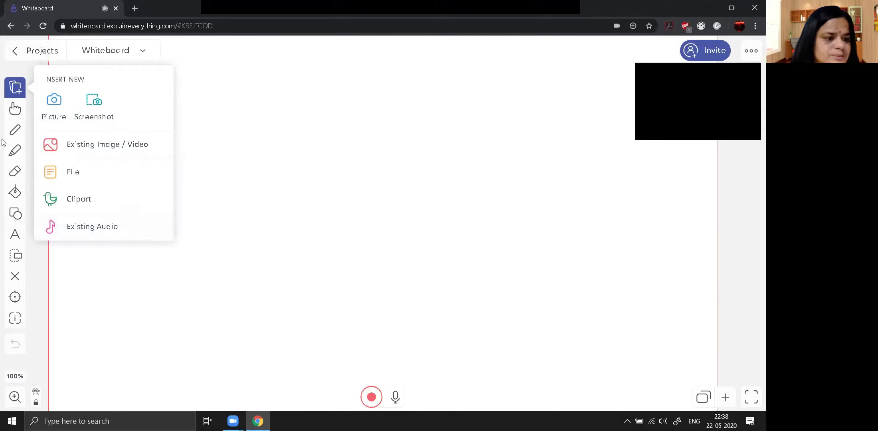
pyautogui.click(17, 137)
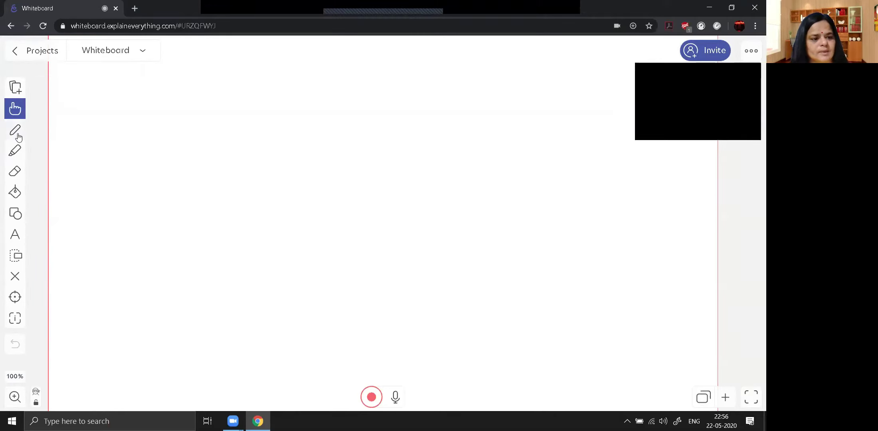
# Step: Handwrite 'Amita' with the Pen in black ink
pyautogui.click(17, 134)
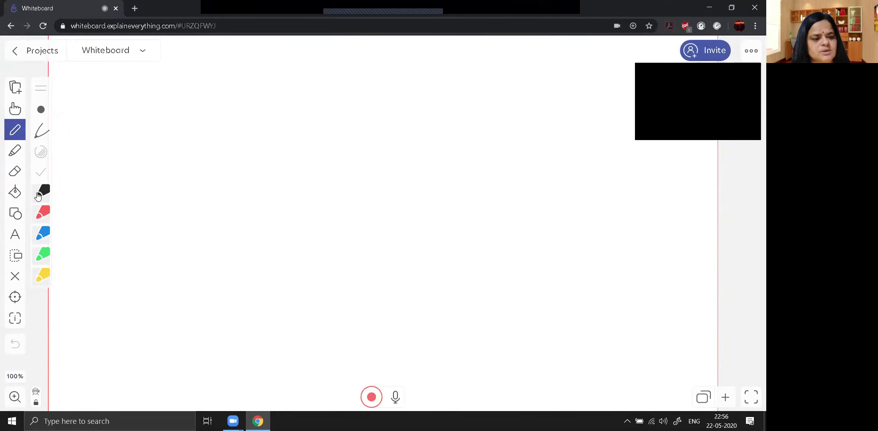
pyautogui.click(44, 193)
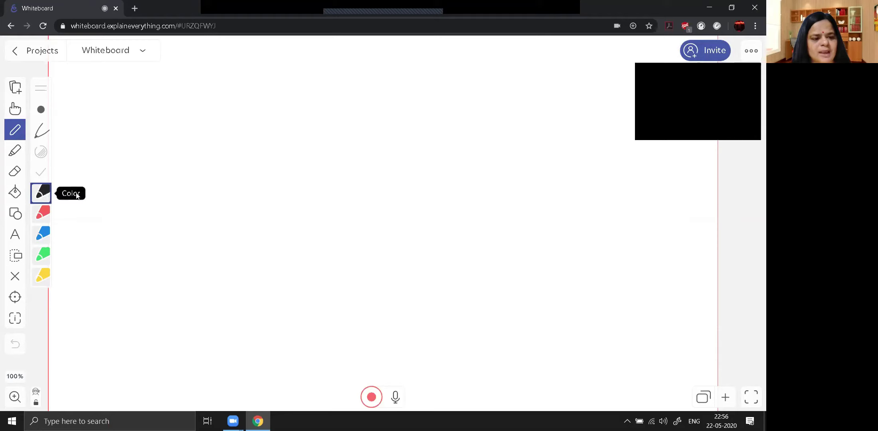
pyautogui.moveTo(263, 115); pyautogui.dragTo(231, 185)
pyautogui.moveTo(264, 115); pyautogui.dragTo(287, 184)
pyautogui.moveTo(240, 158)
pyautogui.mouseDown()
pyautogui.moveTo(278, 158)
pyautogui.moveTo(302, 175)
pyautogui.moveTo(329, 154)
pyautogui.moveTo(349, 180)
pyautogui.mouseUp()
pyautogui.moveTo(357, 150); pyautogui.dragTo(363, 180)
pyautogui.moveTo(372, 126)
pyautogui.mouseDown()
pyautogui.moveTo(387, 177)
pyautogui.moveTo(398, 157)
pyautogui.moveTo(425, 167)
pyautogui.moveTo(426, 147)
pyautogui.moveTo(449, 169)
pyautogui.mouseUp()
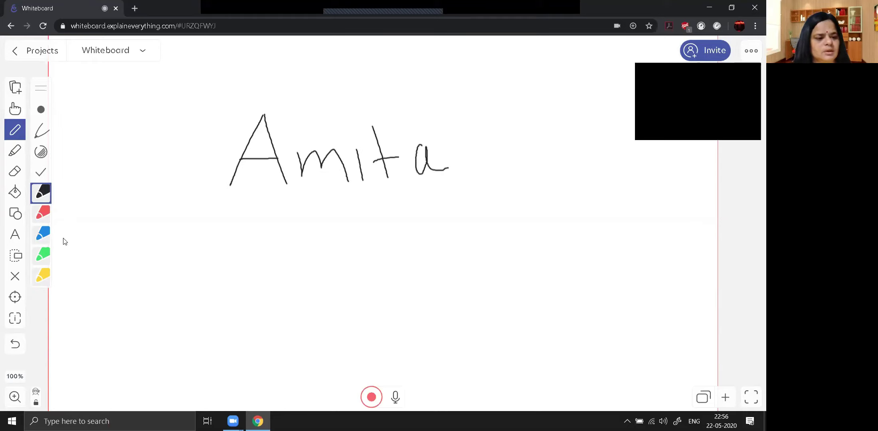
# Step: Write 'Amita' again in red beneath the black one
pyautogui.click(42, 217)
pyautogui.moveTo(249, 219); pyautogui.dragTo(230, 274)
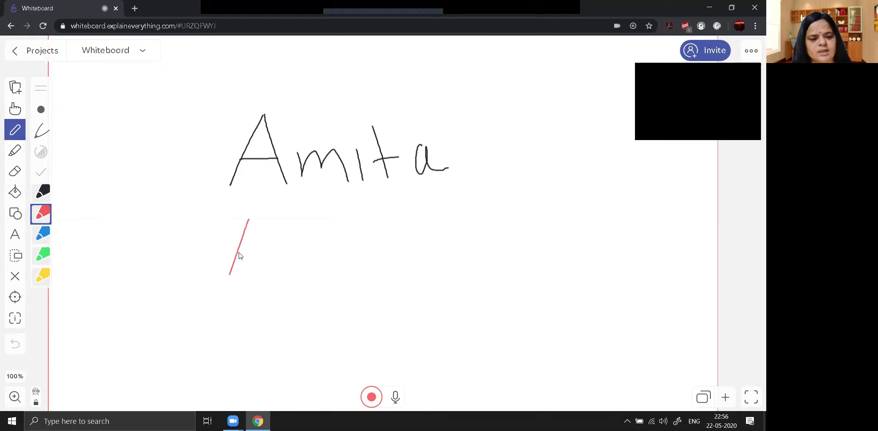
pyautogui.moveTo(252, 218); pyautogui.dragTo(293, 278)
pyautogui.moveTo(239, 258)
pyautogui.mouseDown()
pyautogui.moveTo(275, 256)
pyautogui.moveTo(302, 270)
pyautogui.moveTo(333, 254)
pyautogui.moveTo(371, 277)
pyautogui.mouseUp()
pyautogui.moveTo(372, 228)
pyautogui.mouseDown()
pyautogui.moveTo(390, 271)
pyautogui.moveTo(396, 253)
pyautogui.moveTo(412, 269)
pyautogui.moveTo(419, 252)
pyautogui.moveTo(447, 270)
pyautogui.mouseUp()
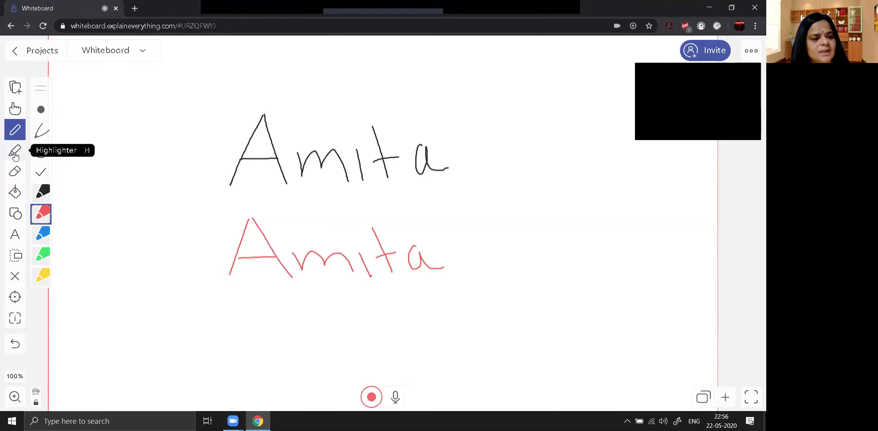
# Step: Streak yellow Highlighter across the black handwritten 'Amita'
pyautogui.click(14, 151)
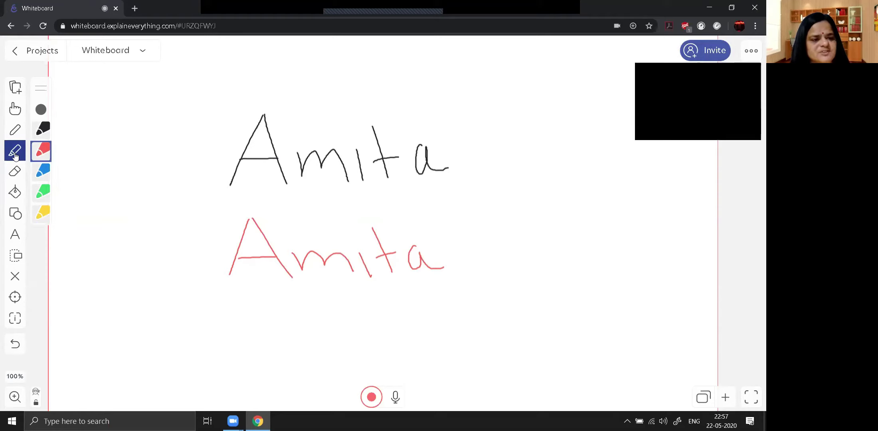
pyautogui.click(41, 215)
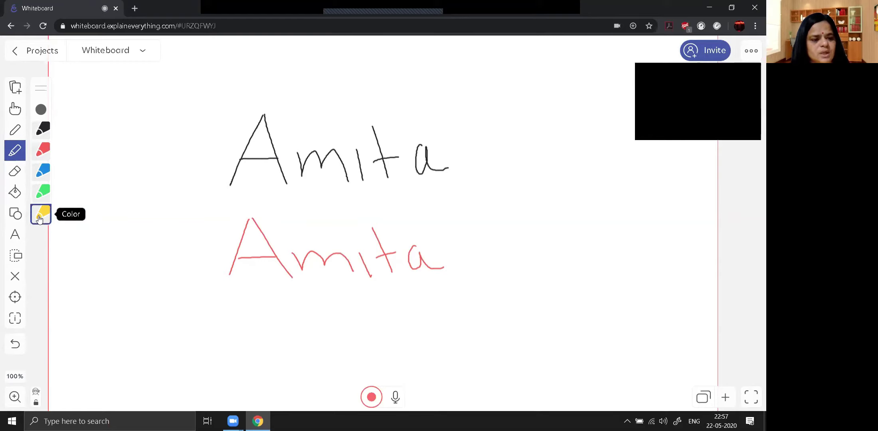
pyautogui.moveTo(222, 188)
pyautogui.mouseDown()
pyautogui.moveTo(446, 181)
pyautogui.moveTo(224, 182)
pyautogui.moveTo(437, 167)
pyautogui.moveTo(240, 179)
pyautogui.moveTo(415, 158)
pyautogui.moveTo(238, 153)
pyautogui.moveTo(371, 159)
pyautogui.mouseUp()
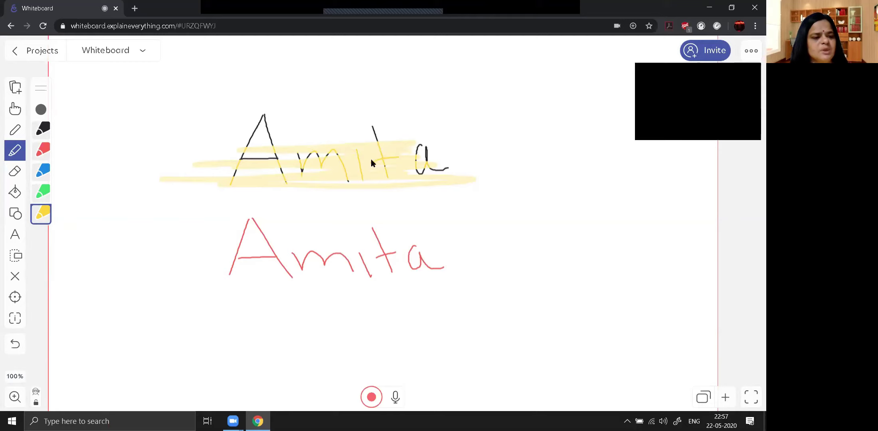
# Step: Erase most of the red 'Amita' using the largest eraser size
pyautogui.click(15, 171)
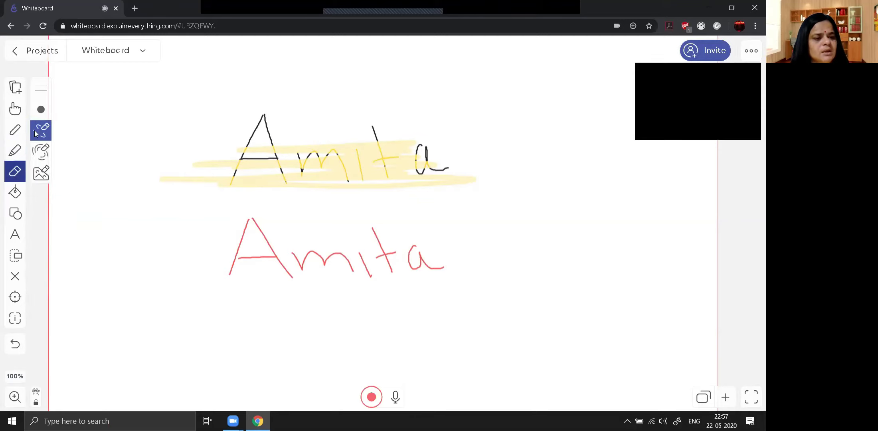
pyautogui.click(42, 112)
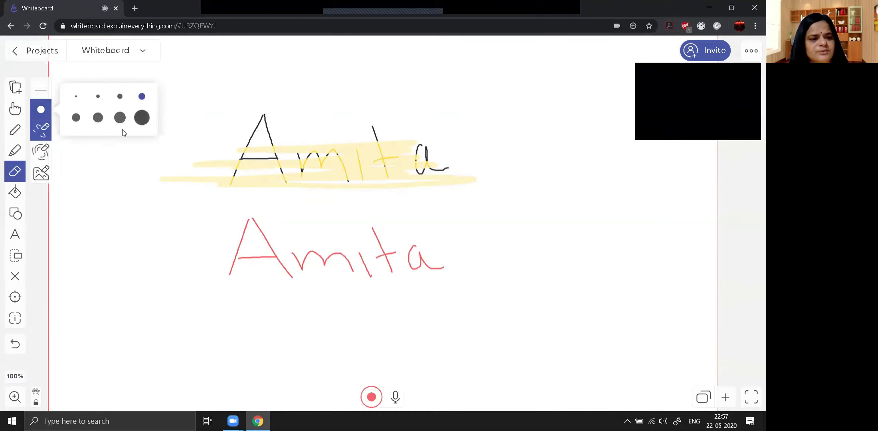
pyautogui.click(143, 119)
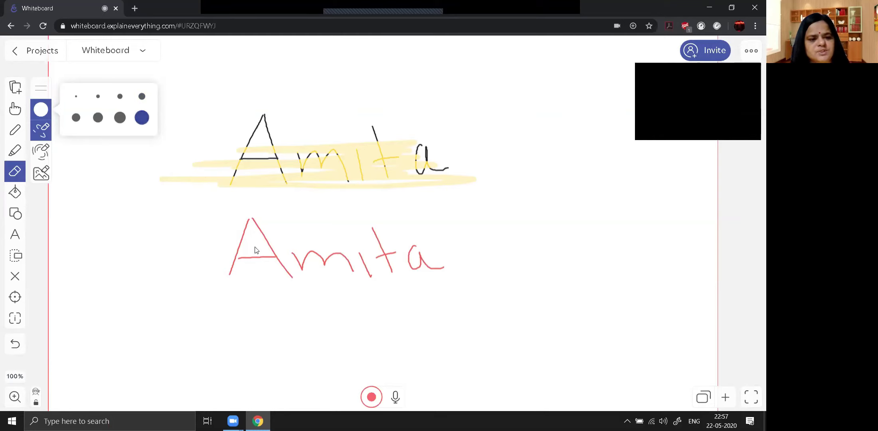
pyautogui.moveTo(237, 272)
pyautogui.mouseDown()
pyautogui.moveTo(462, 262)
pyautogui.moveTo(246, 271)
pyautogui.moveTo(376, 257)
pyautogui.moveTo(213, 262)
pyautogui.moveTo(436, 257)
pyautogui.moveTo(241, 245)
pyautogui.moveTo(398, 242)
pyautogui.moveTo(248, 236)
pyautogui.moveTo(442, 236)
pyautogui.moveTo(270, 257)
pyautogui.moveTo(325, 265)
pyautogui.moveTo(528, 262)
pyautogui.moveTo(277, 283)
pyautogui.moveTo(498, 276)
pyautogui.moveTo(347, 273)
pyautogui.mouseUp()
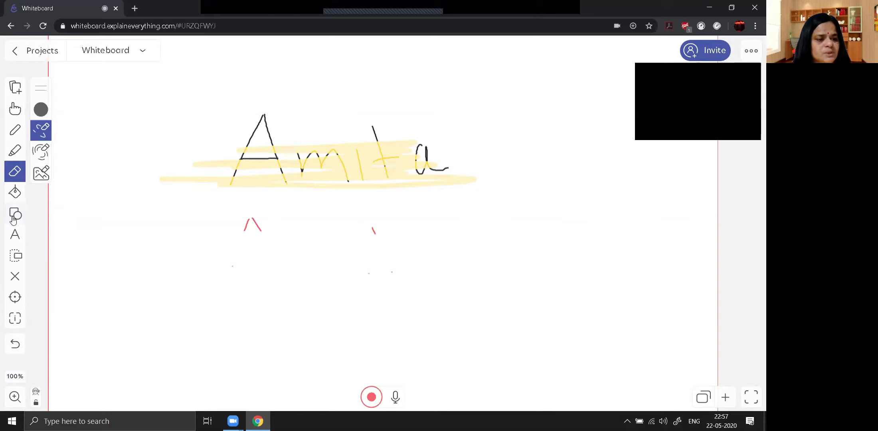
pyautogui.click(15, 218)
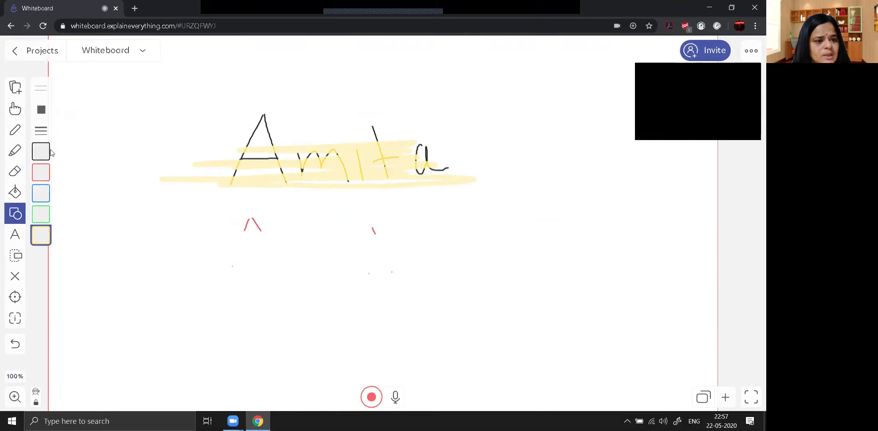
# Step: Draw a large star shape below and right of the highlighted name
pyautogui.click(42, 114)
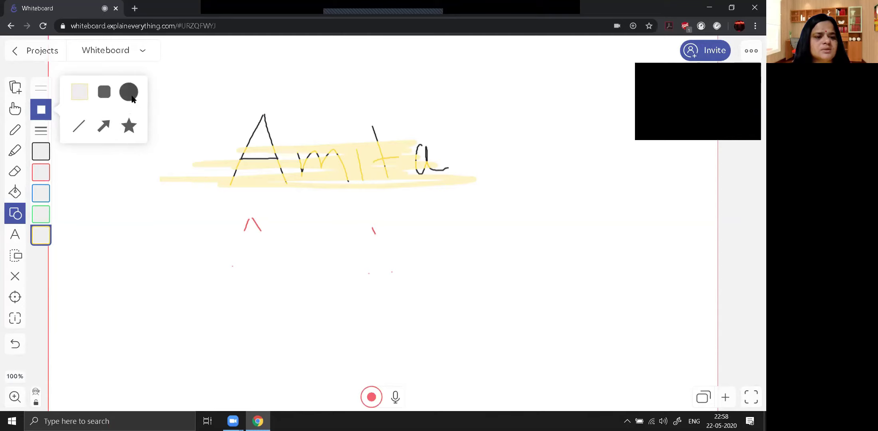
pyautogui.click(128, 124)
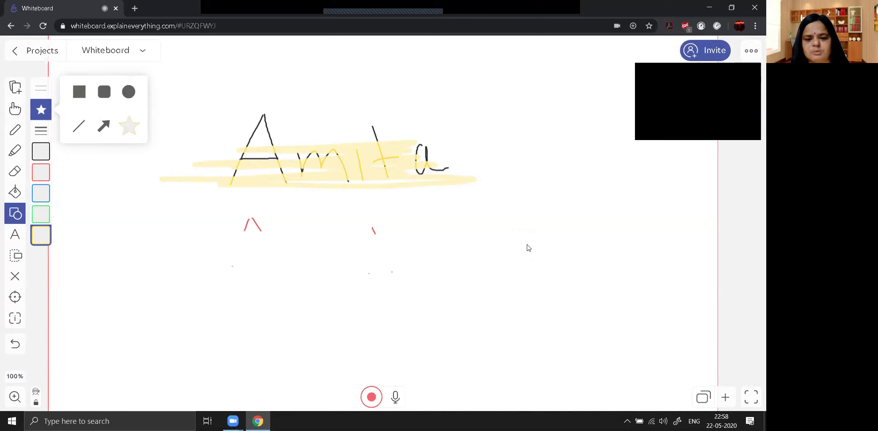
pyautogui.moveTo(387, 188); pyautogui.dragTo(522, 273)
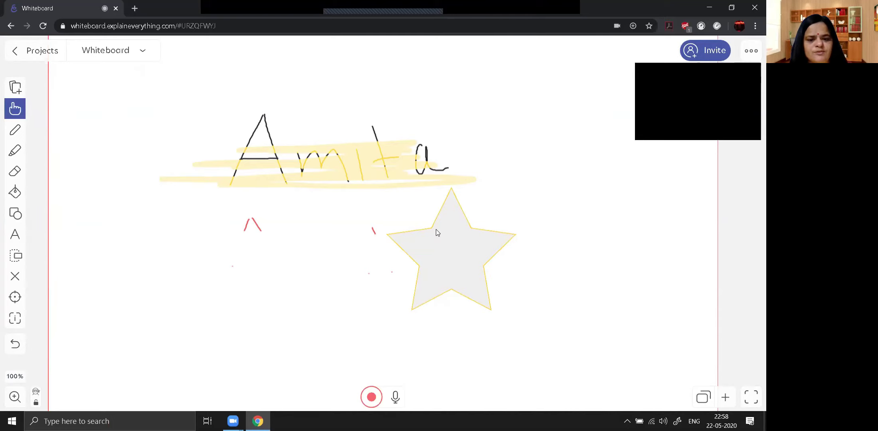
# Step: Fill the star with blue using the Bucket Fill tool
pyautogui.click(15, 193)
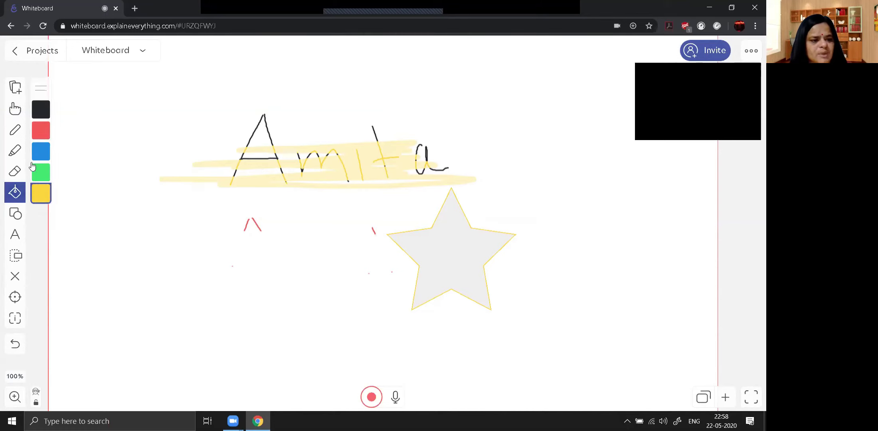
pyautogui.click(43, 153)
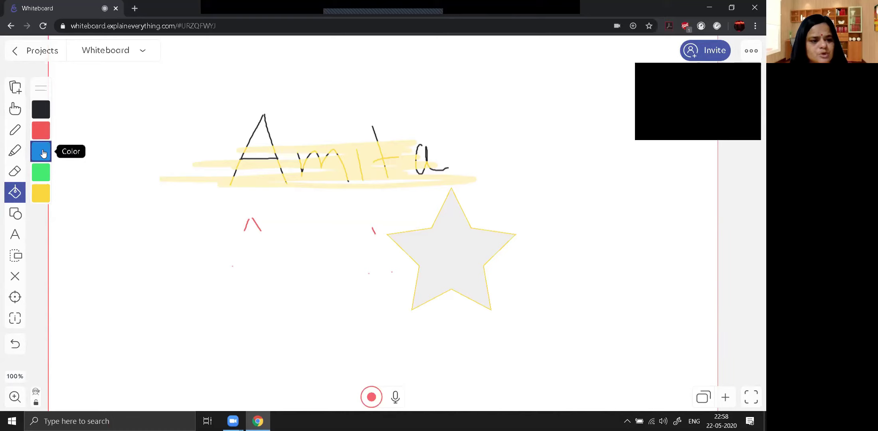
pyautogui.click(450, 252)
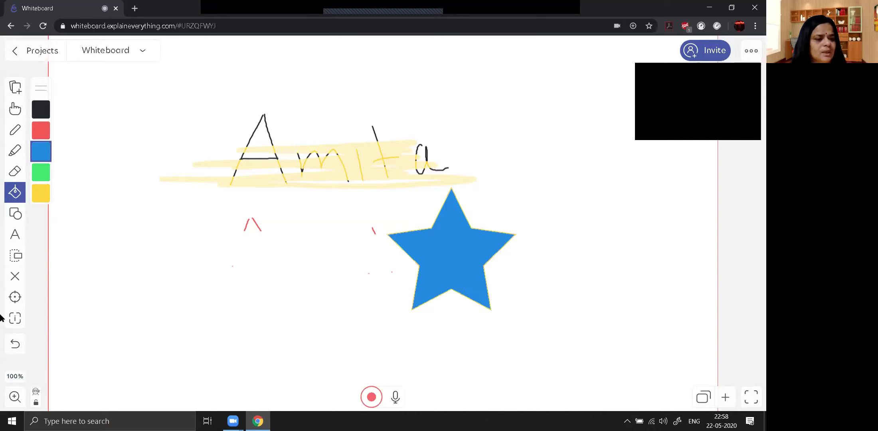
pyautogui.click(11, 240)
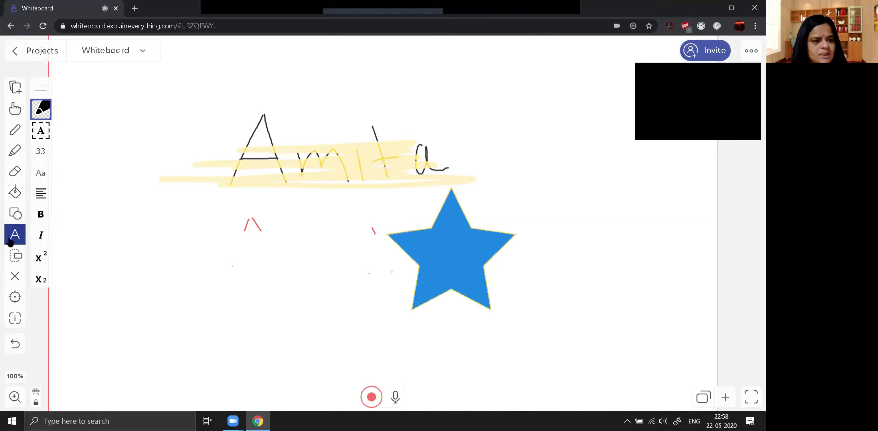
# Step: Create a bordered text box below the star, centred, with bold and italic switched on
pyautogui.click(47, 138)
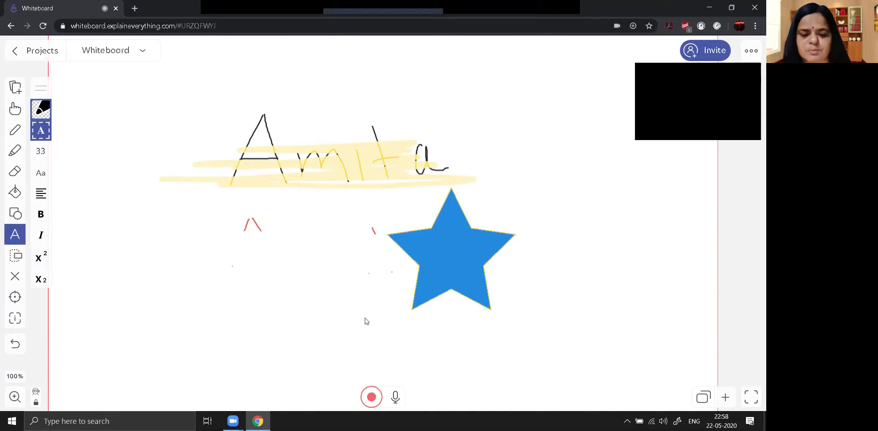
pyautogui.click(425, 328)
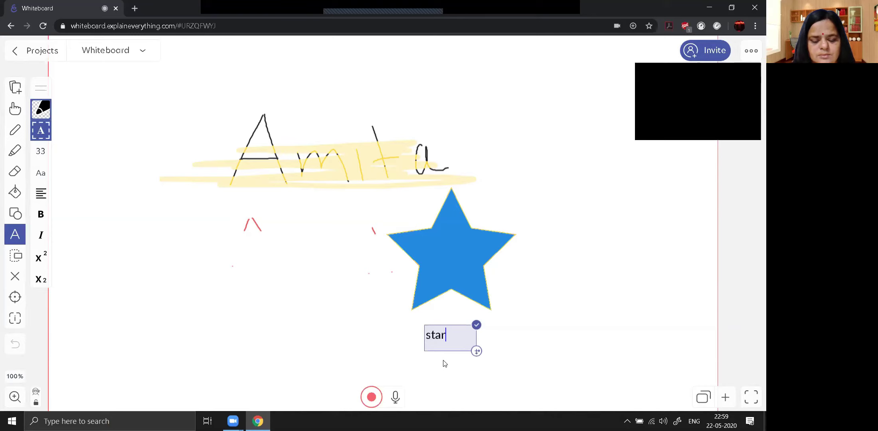
pyautogui.click(39, 198)
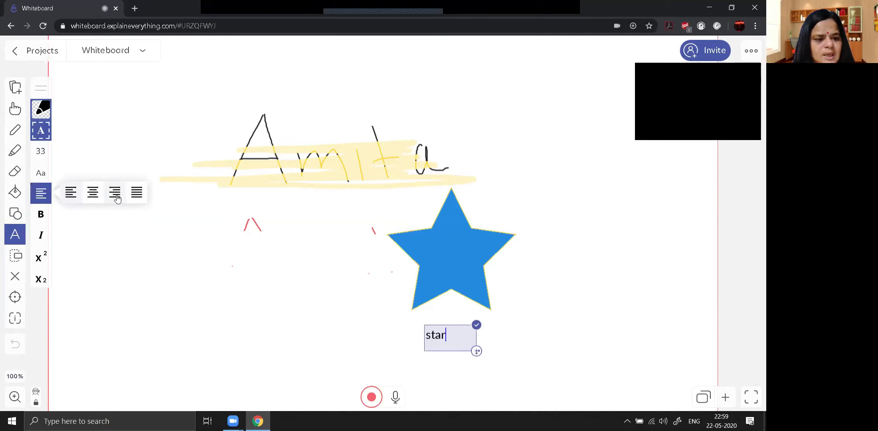
pyautogui.click(92, 193)
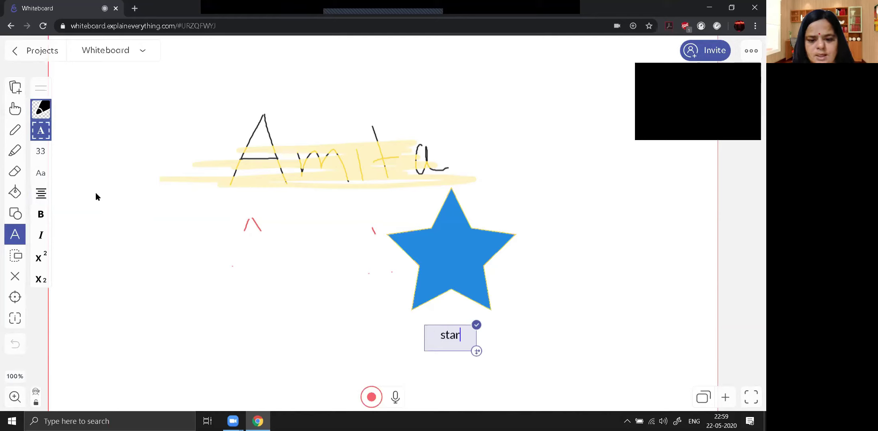
pyautogui.click(39, 216)
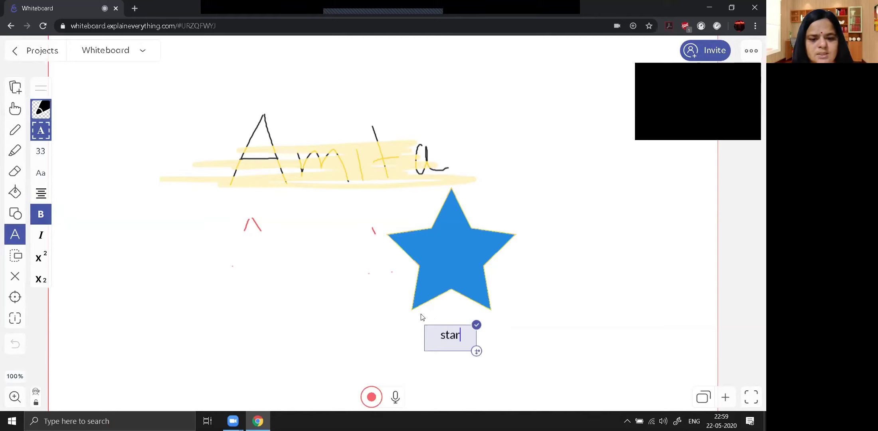
pyautogui.click(39, 240)
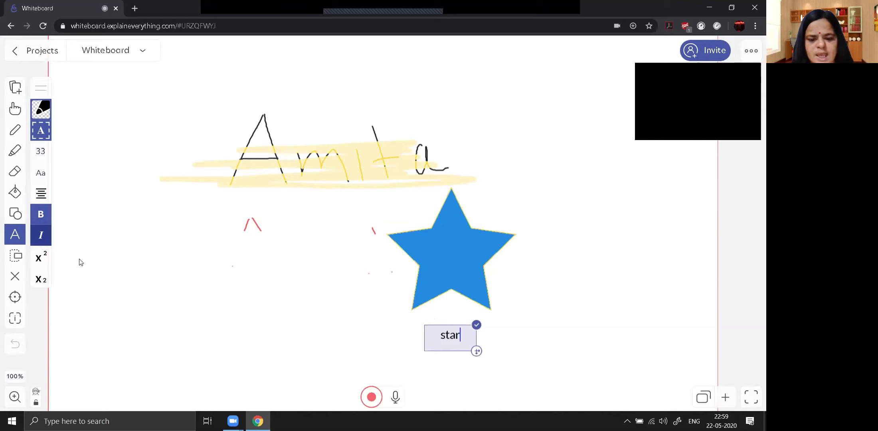
# Step: Select the 'star' label text and make it bold and italic
pyautogui.moveTo(458, 340); pyautogui.dragTo(427, 344)
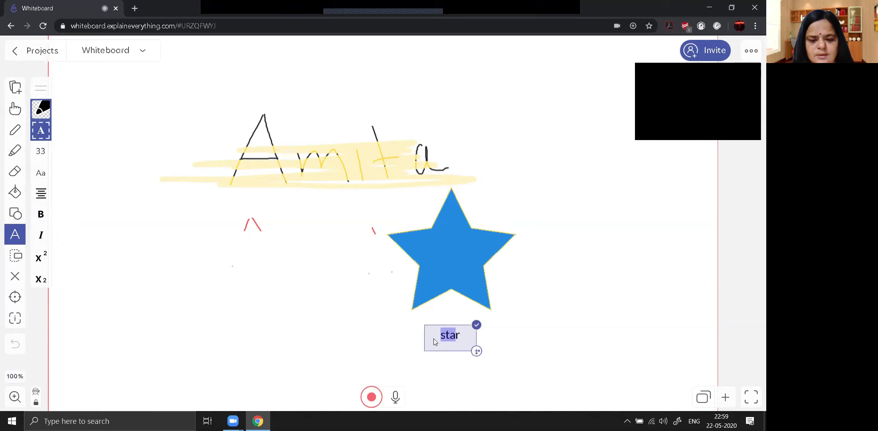
pyautogui.click(441, 339)
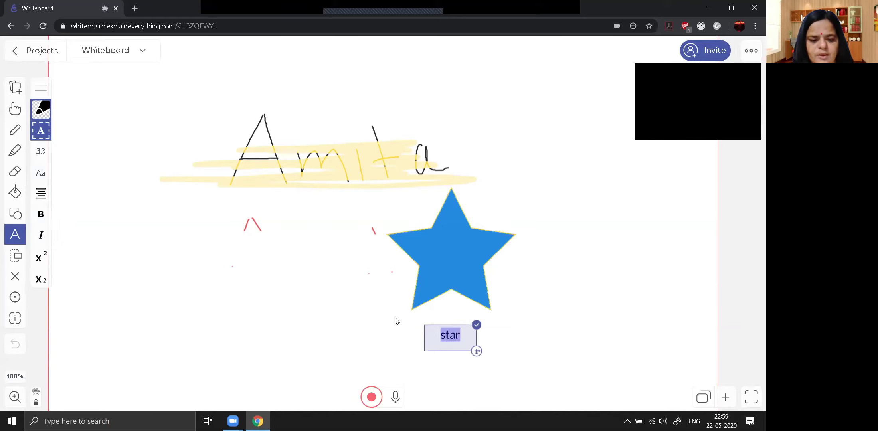
pyautogui.click(40, 215)
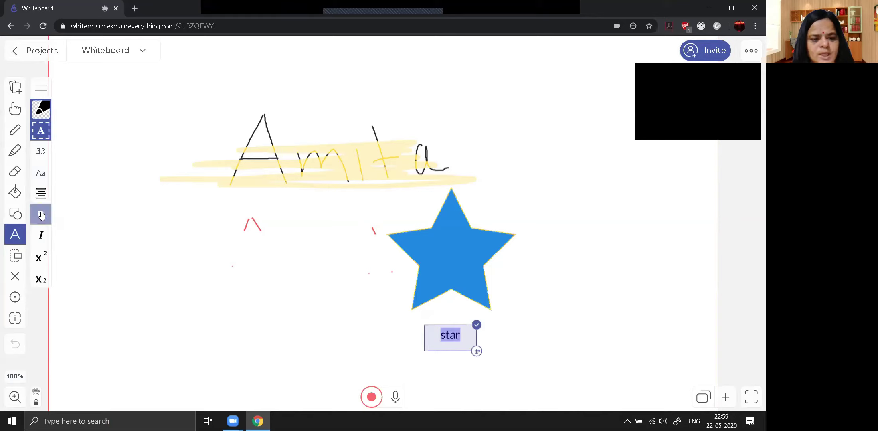
pyautogui.click(42, 236)
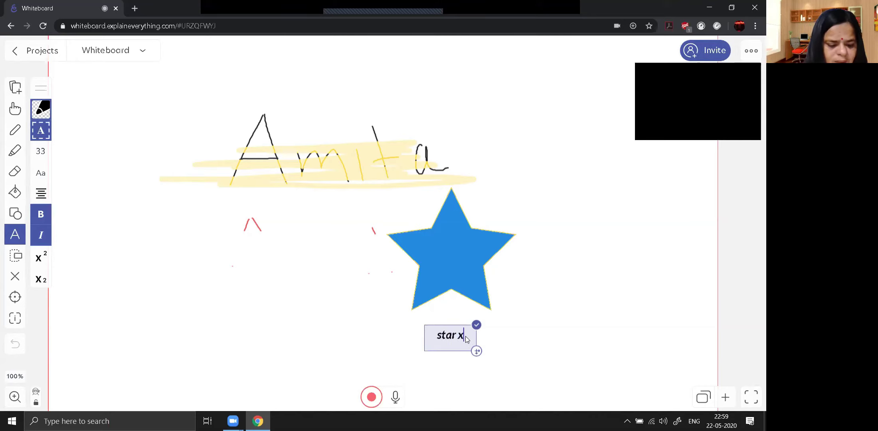
# Step: Add a superscript 2 after 'star', then delete it so the label reads just 'star'
pyautogui.write('2')
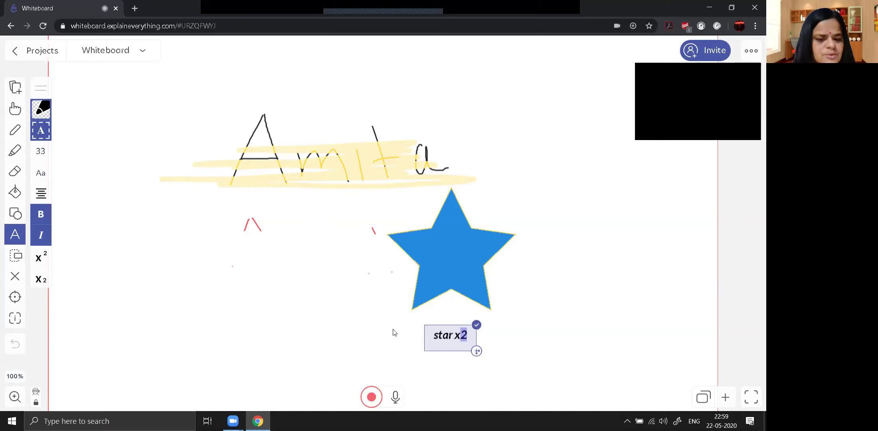
pyautogui.click(42, 258)
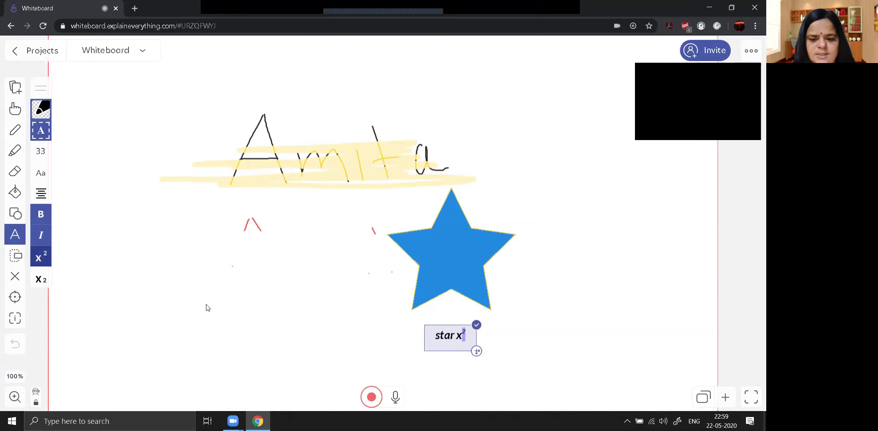
pyautogui.doubleClick(459, 337)
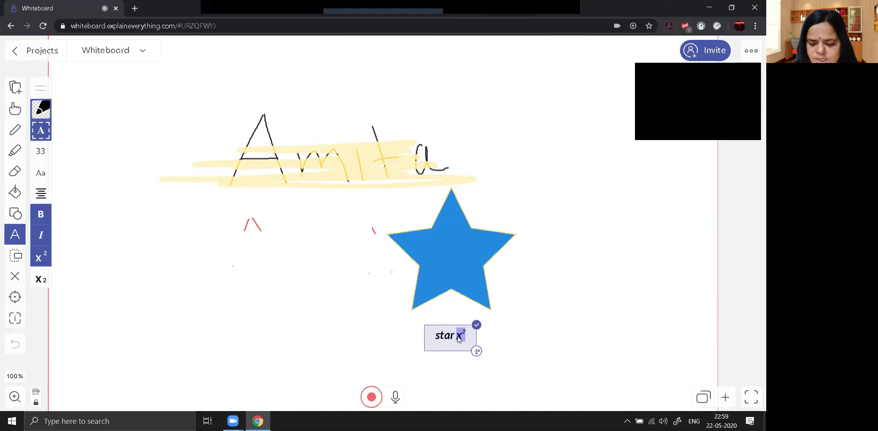
pyautogui.press('BackSpace')
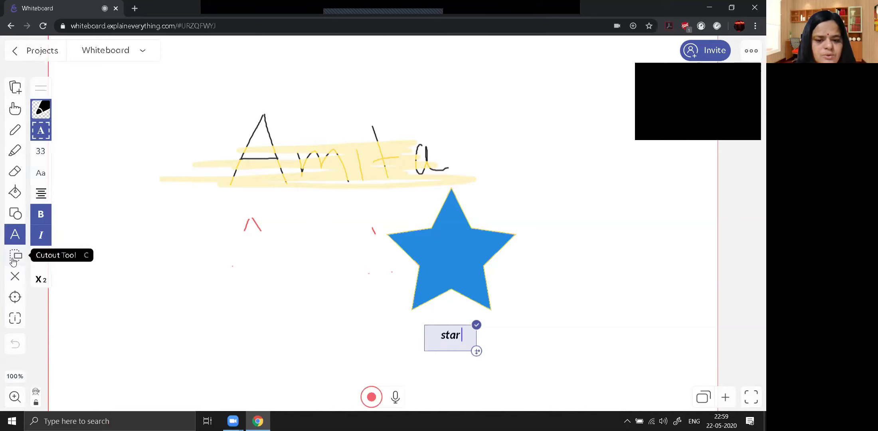
# Step: Cut out the red A strokes with the Cutout Tool, then undo the move
pyautogui.click(14, 257)
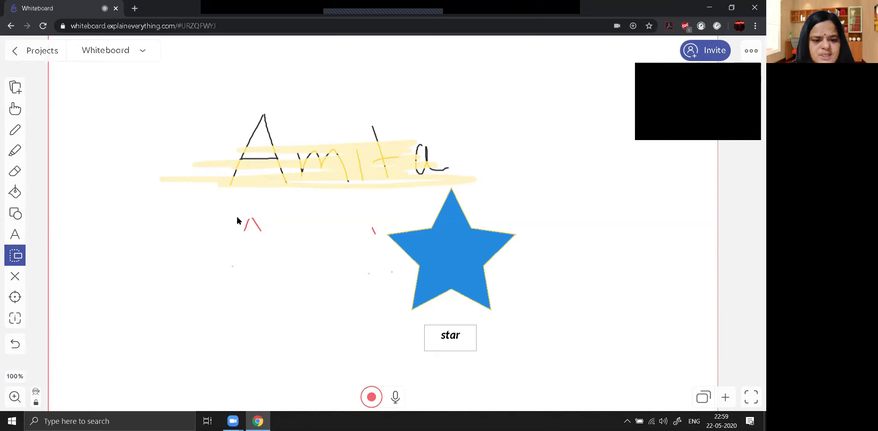
pyautogui.moveTo(240, 214)
pyautogui.mouseDown()
pyautogui.moveTo(255, 236)
pyautogui.moveTo(278, 246)
pyautogui.moveTo(553, 179)
pyautogui.moveTo(586, 118)
pyautogui.mouseUp()
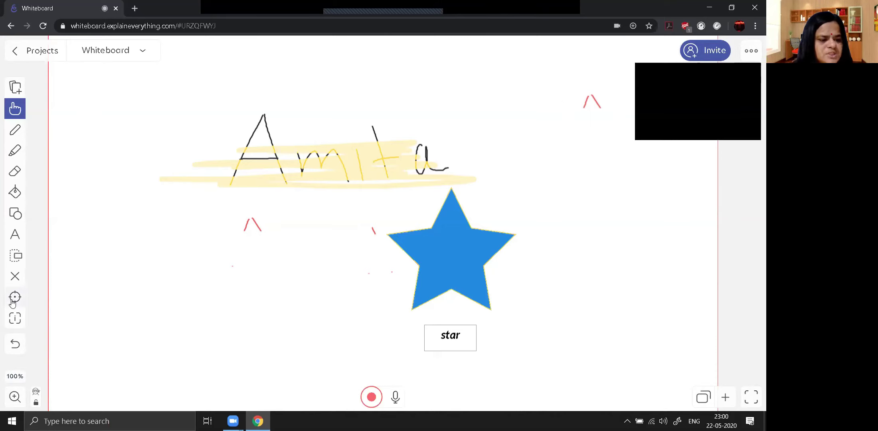
pyautogui.click(15, 345)
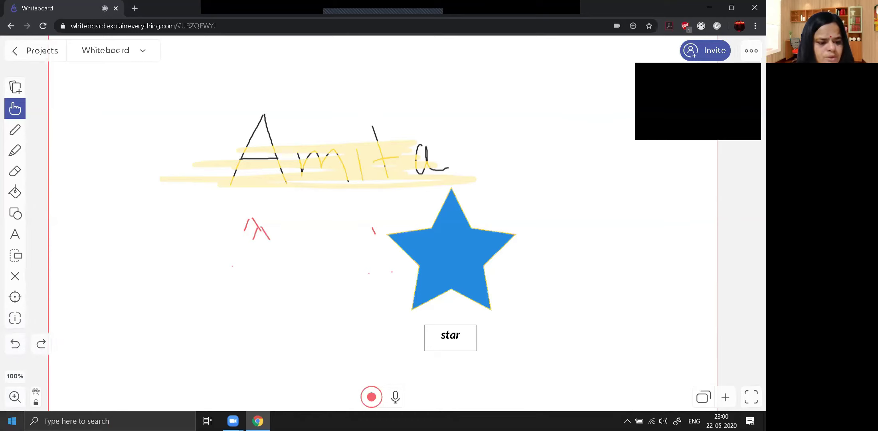
# Step: Zoom the board in to 102%, then back out to 98%
pyautogui.click(14, 398)
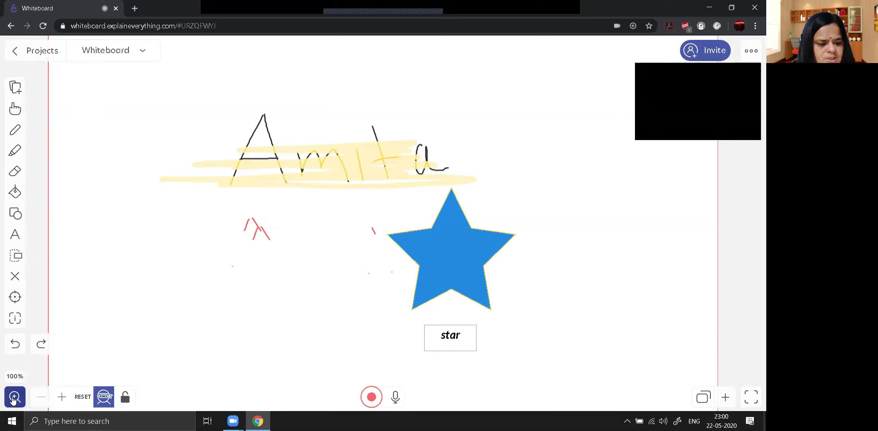
pyautogui.click(66, 401)
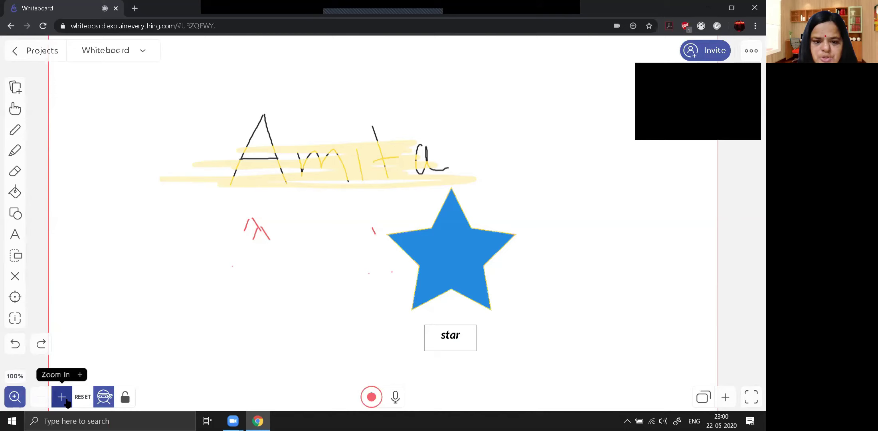
pyautogui.click(66, 402)
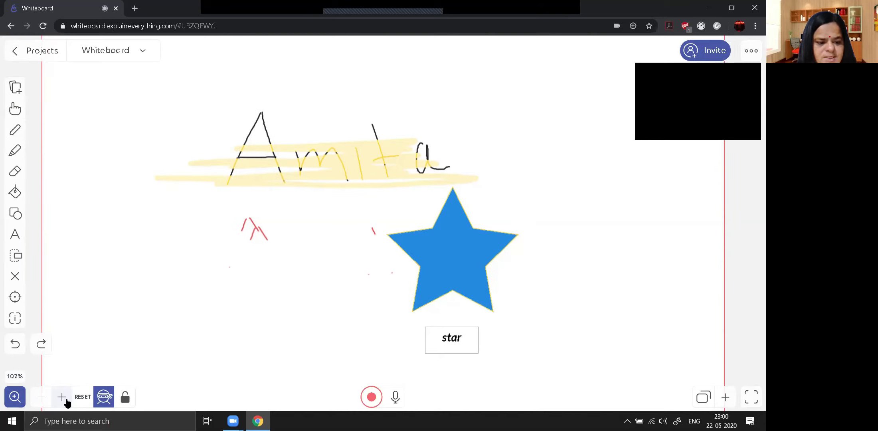
pyautogui.click(41, 397)
pyautogui.click(41, 398)
pyautogui.click(42, 398)
pyautogui.click(41, 398)
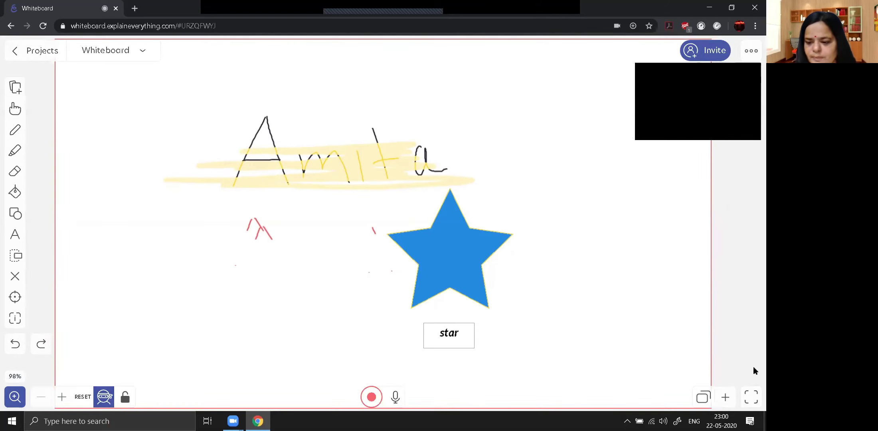
# Step: Try adding a second slide in the slide overview and dismiss the one-slide limit notice
pyautogui.click(709, 404)
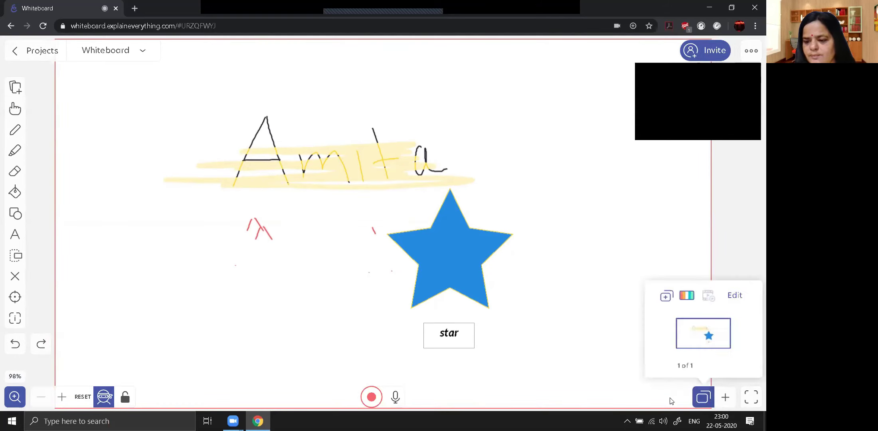
pyautogui.click(726, 396)
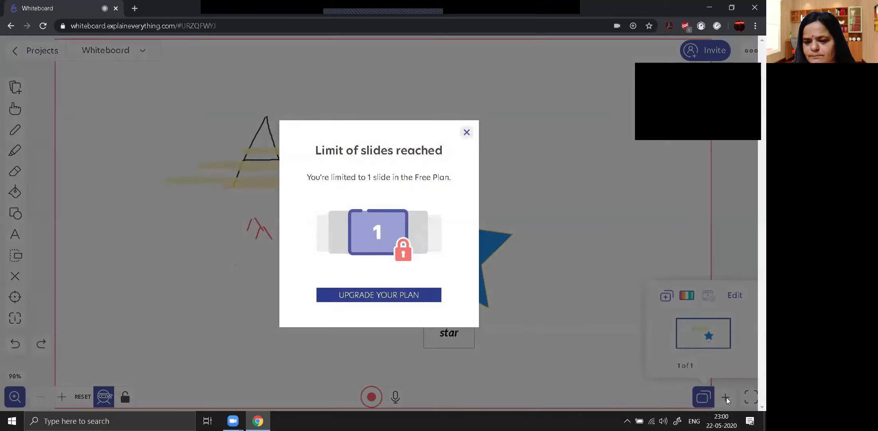
pyautogui.click(466, 134)
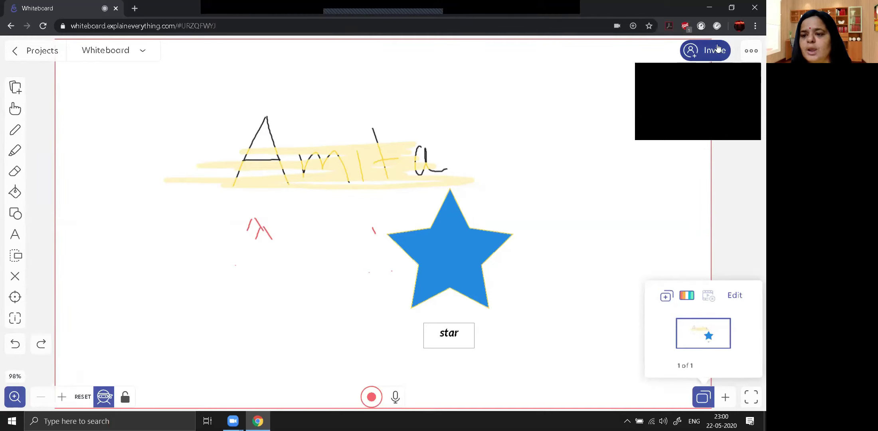
# Step: Copy the board's share link from the Invite panel, check the permission options, then close it
pyautogui.click(712, 55)
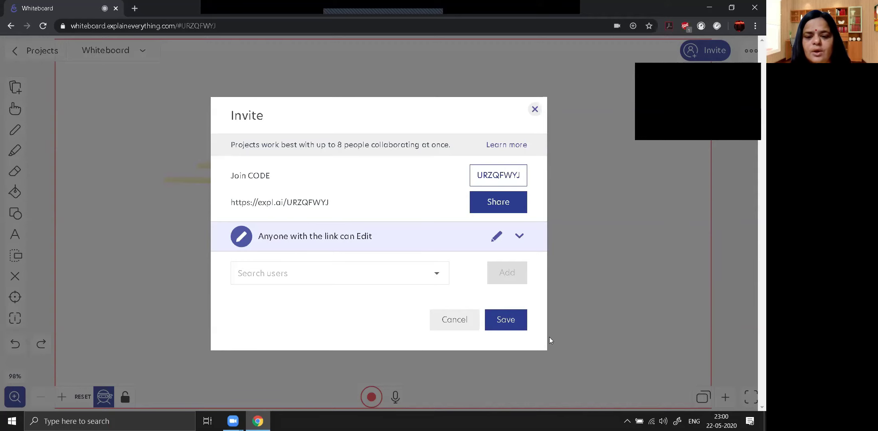
pyautogui.click(502, 210)
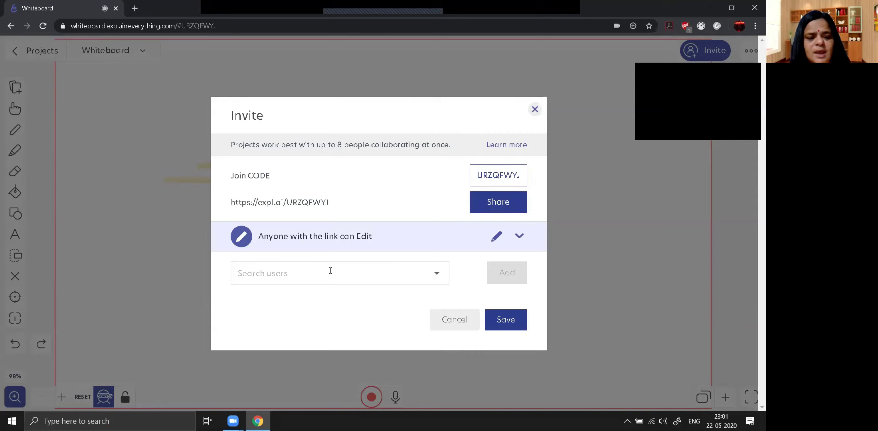
pyautogui.click(434, 277)
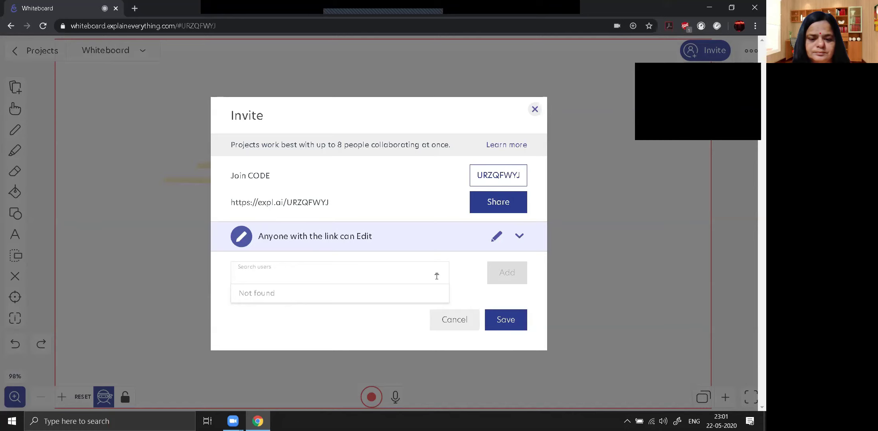
pyautogui.click(520, 236)
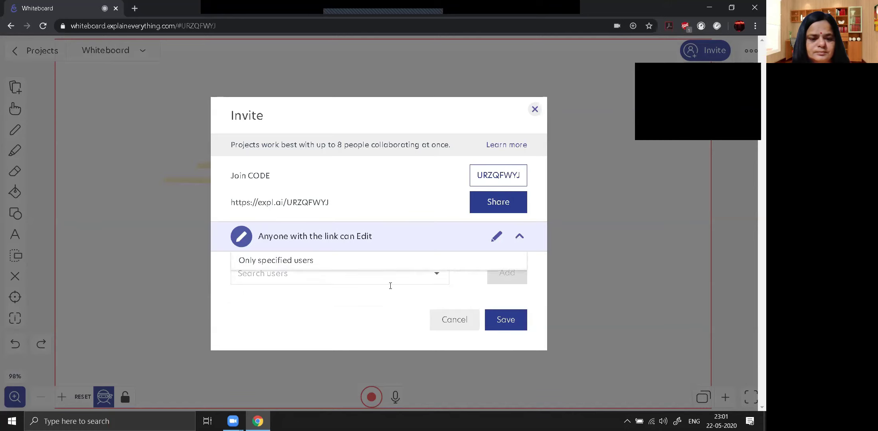
pyautogui.click(267, 299)
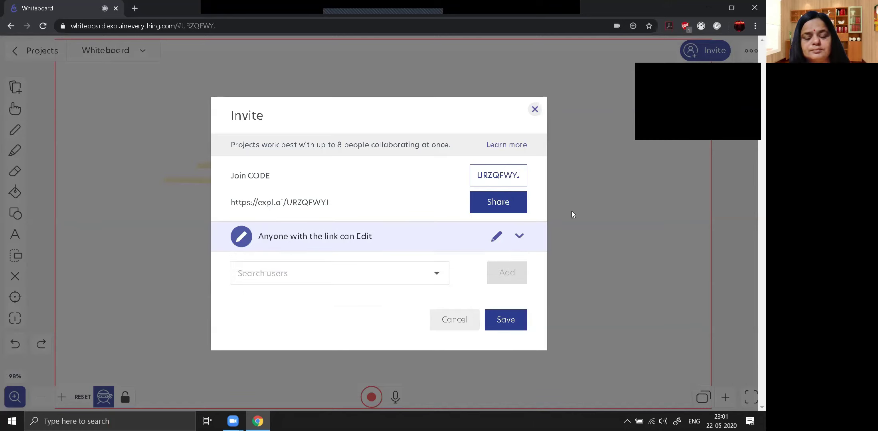
pyautogui.click(535, 110)
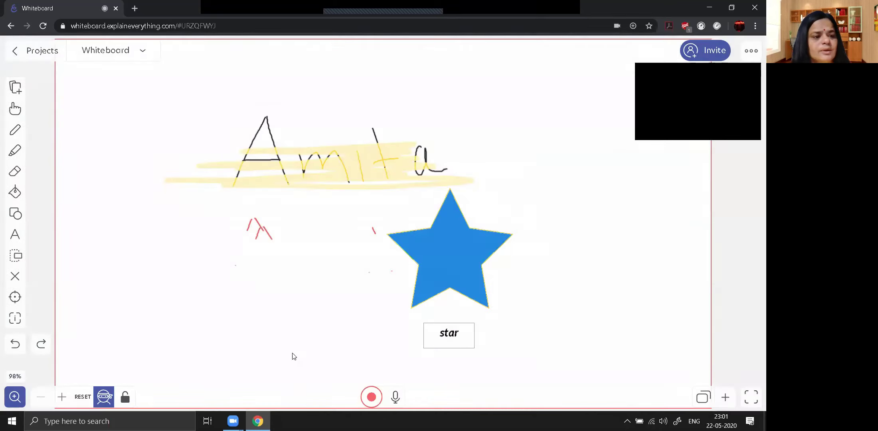
# Step: Record a 10-second clip of the whiteboard, play it back, and hide the timeline
pyautogui.click(145, 52)
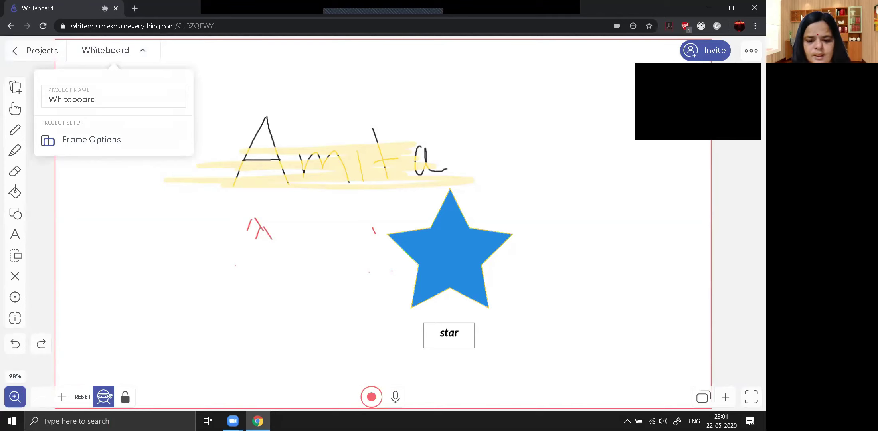
pyautogui.click(541, 386)
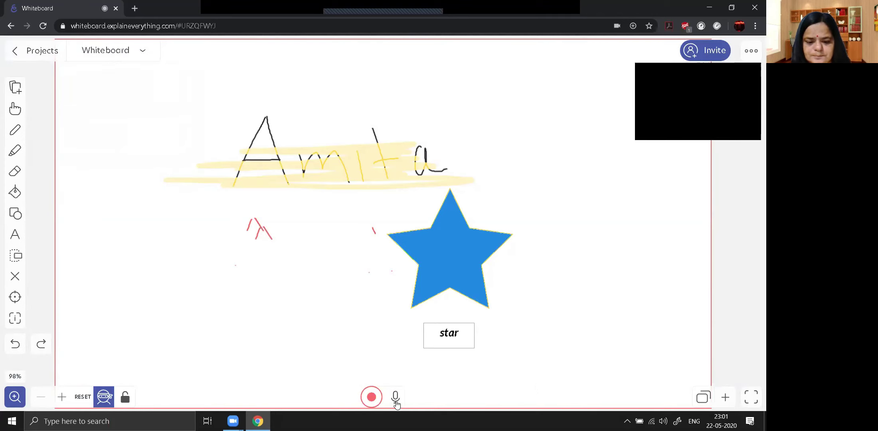
pyautogui.click(371, 397)
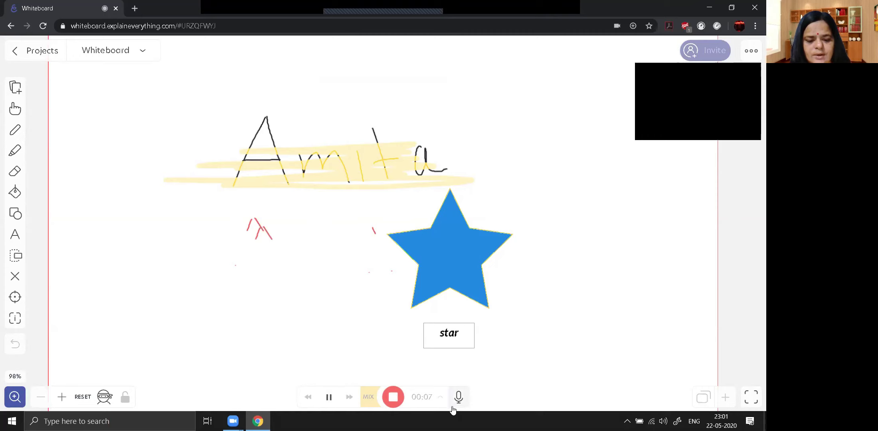
pyautogui.click(390, 398)
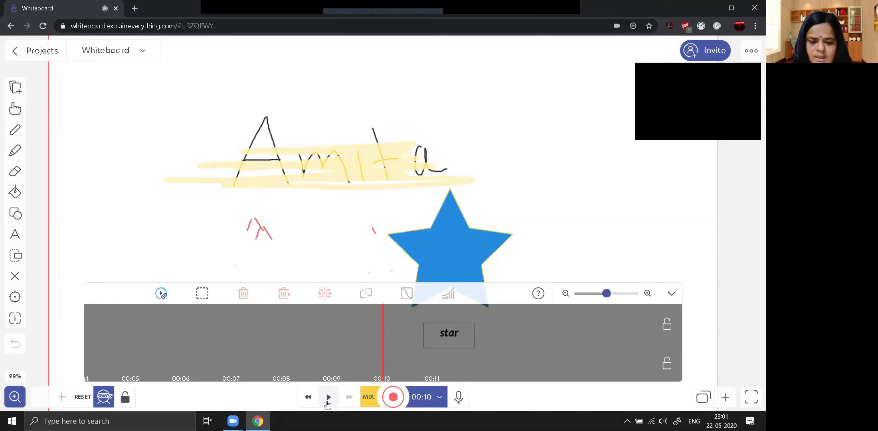
pyautogui.click(328, 397)
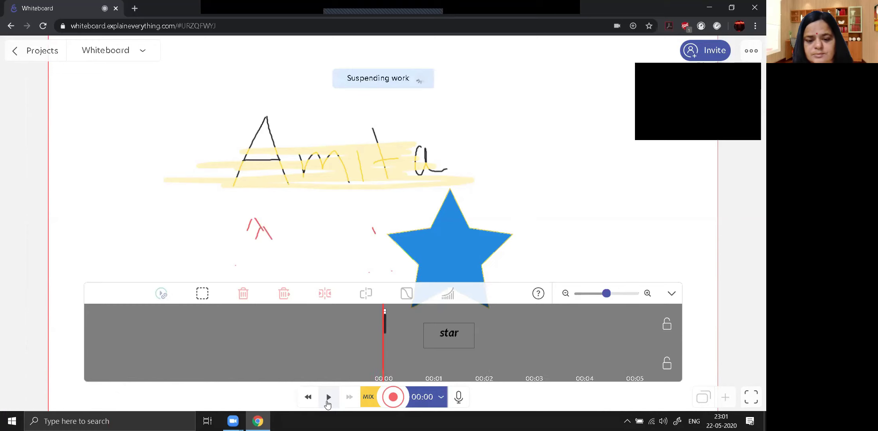
pyautogui.click(672, 293)
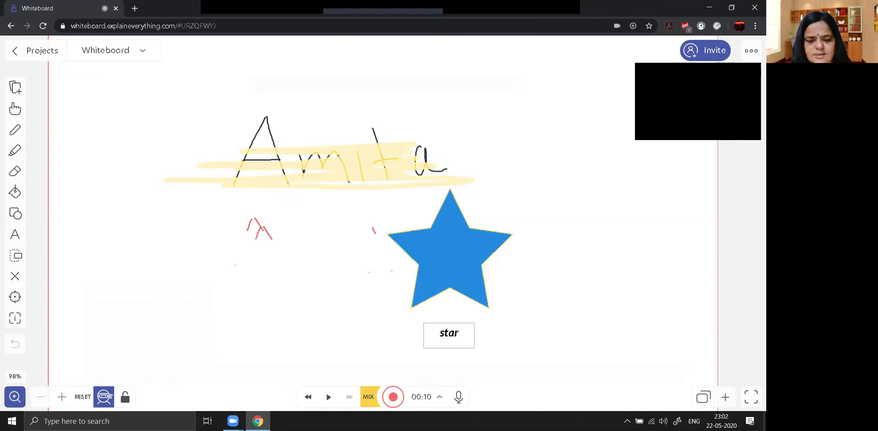